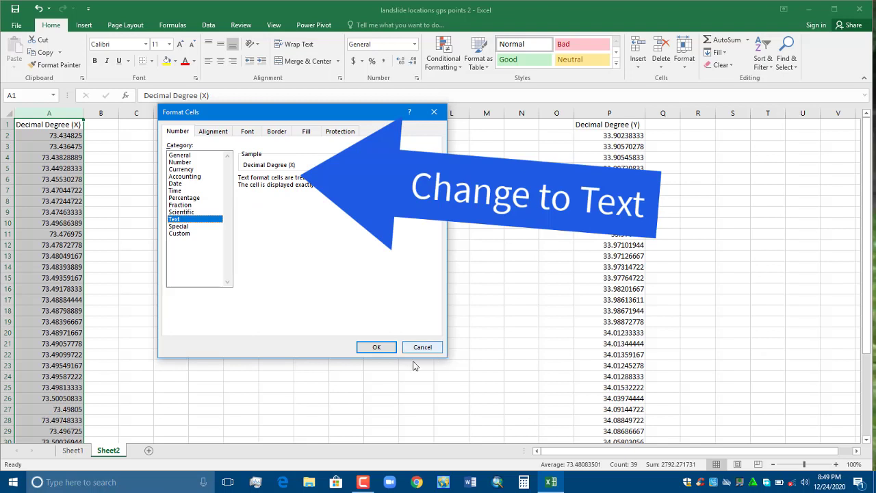
- Apply the Text format to the Decimal Degree (X) column and replace every "." in it with ",."
left_click(383, 348)
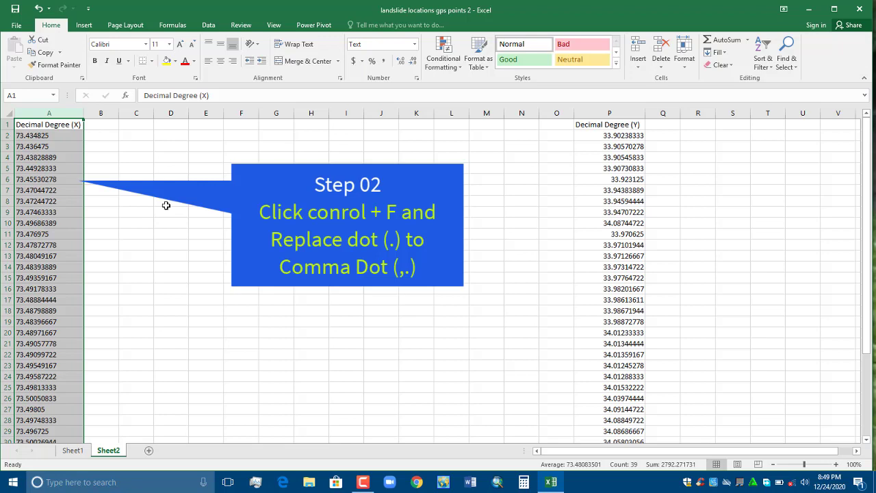
key("ctrl+f")
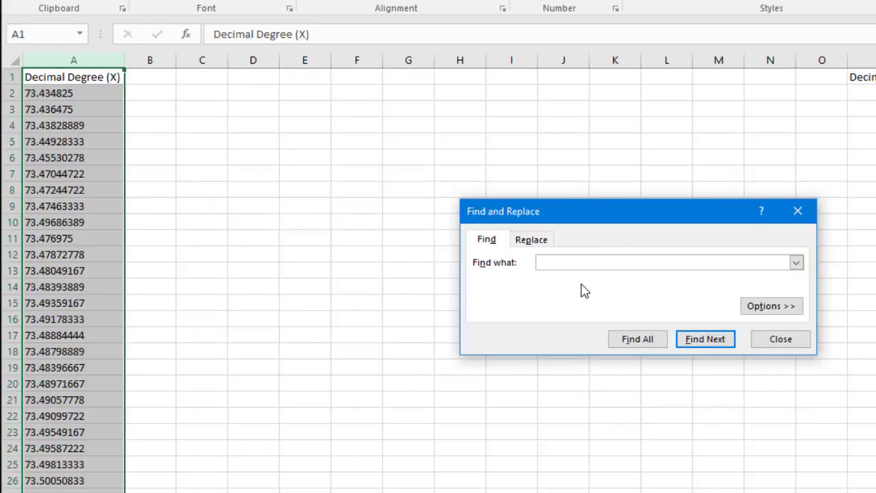
type(".")
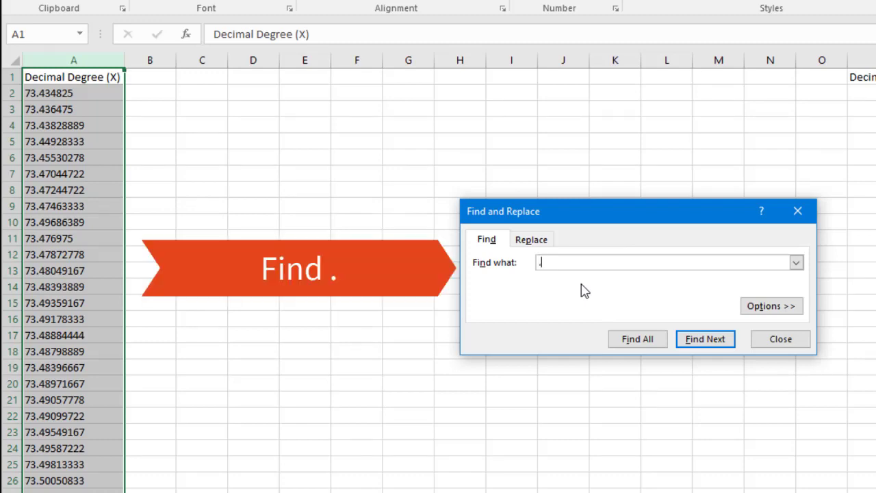
left_click(532, 239)
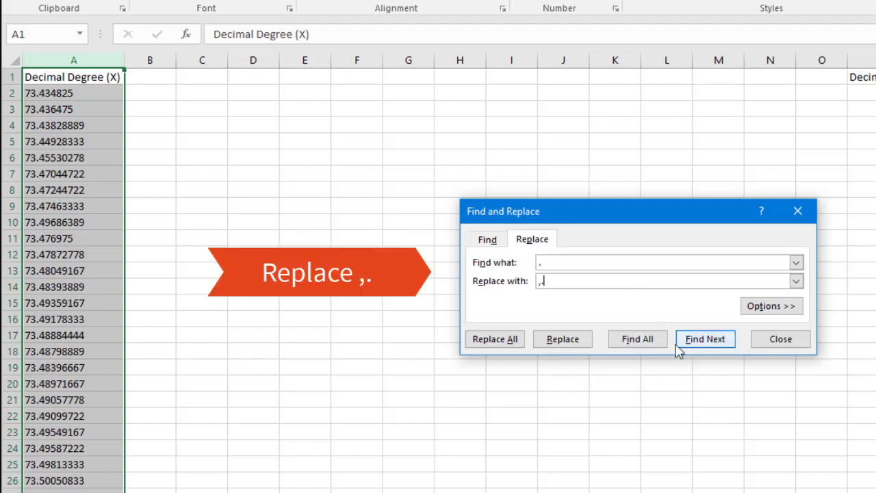
left_click(496, 339)
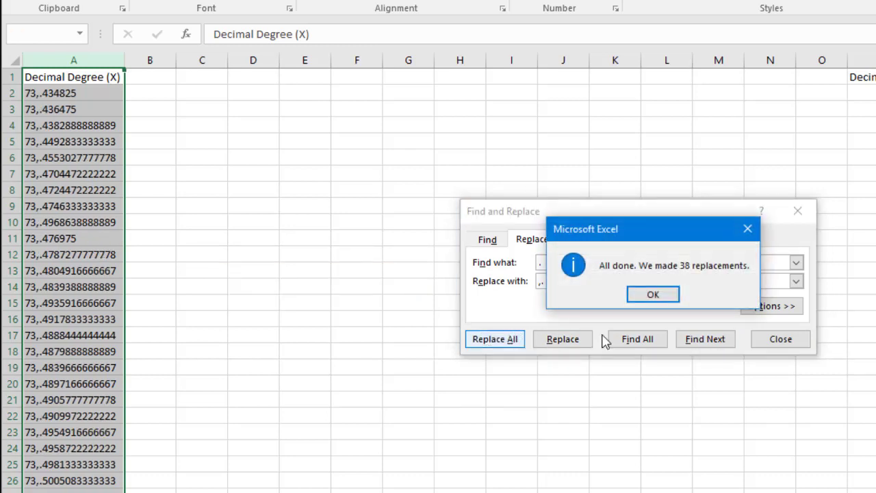
left_click(616, 295)
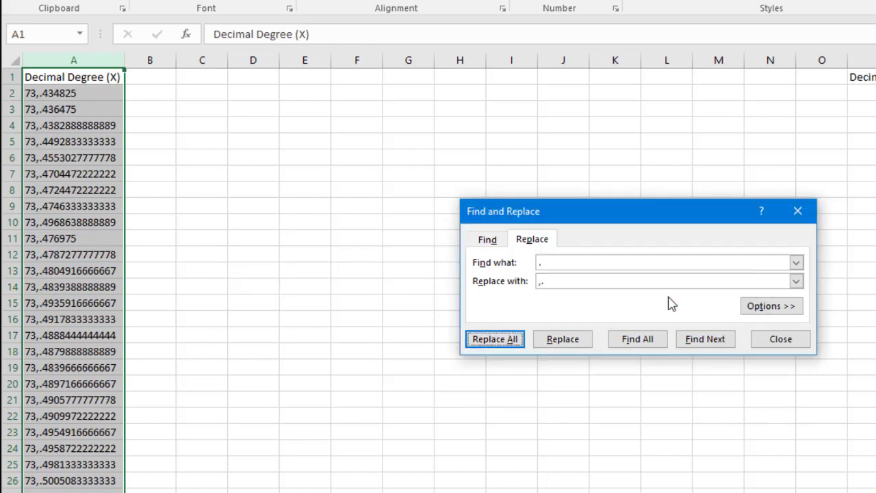
left_click(771, 342)
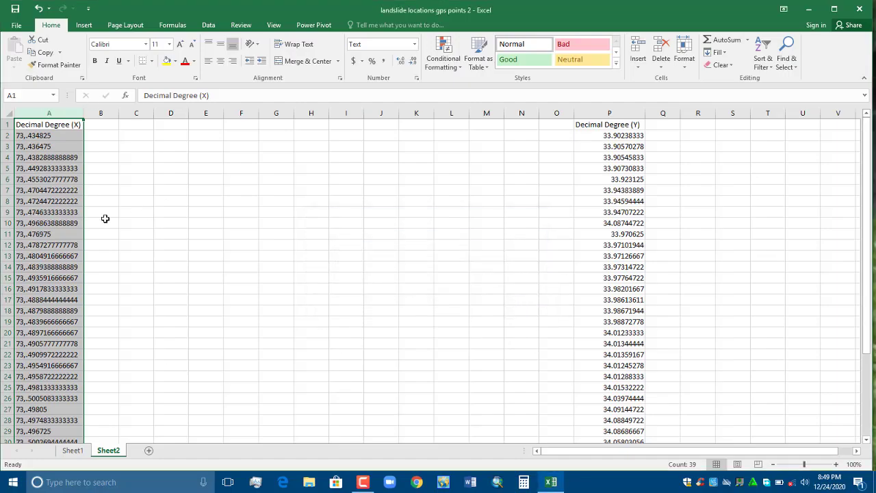
- Split column A with Text to Columns as delimited data, adding Comma as a delimiter and keeping the General format
left_click(209, 26)
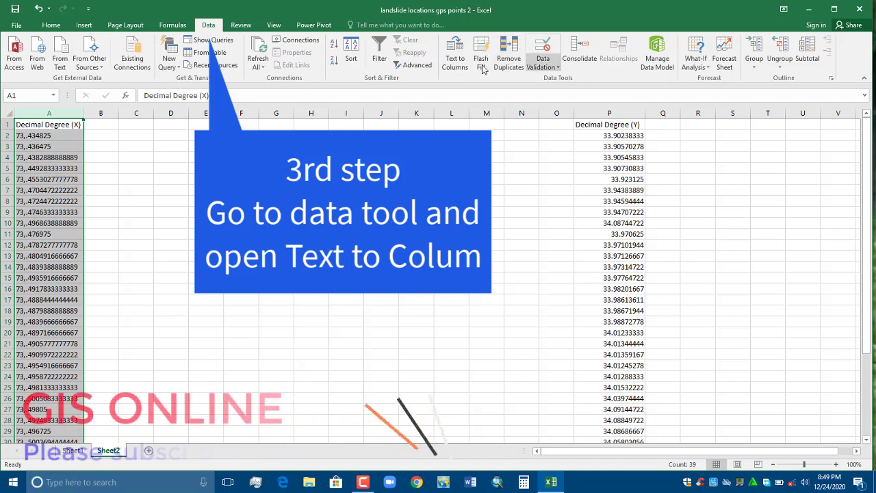
left_click(454, 60)
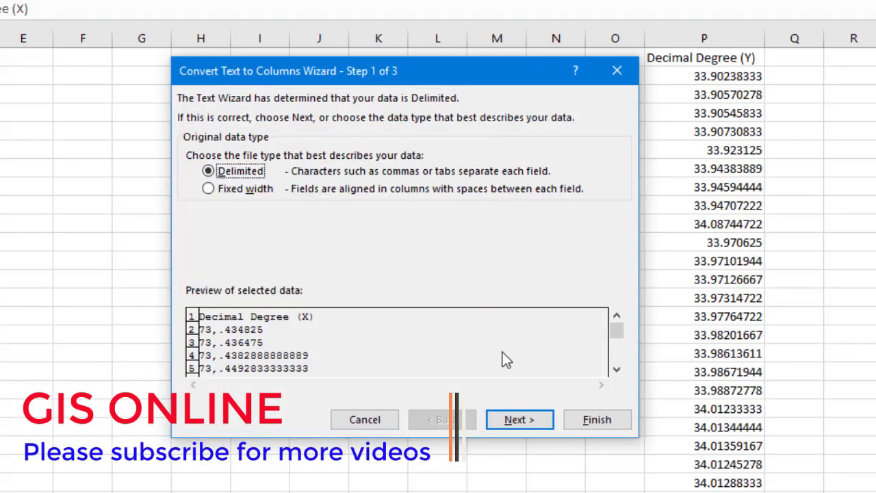
left_click(515, 421)
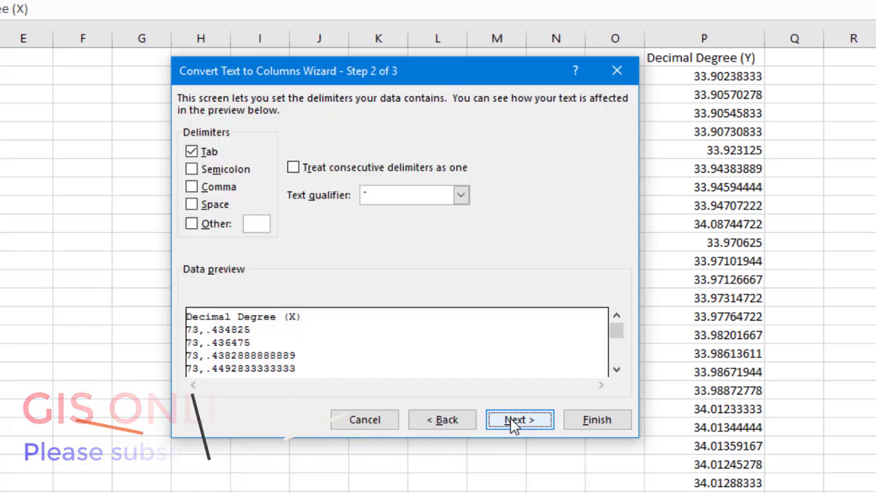
left_click(191, 187)
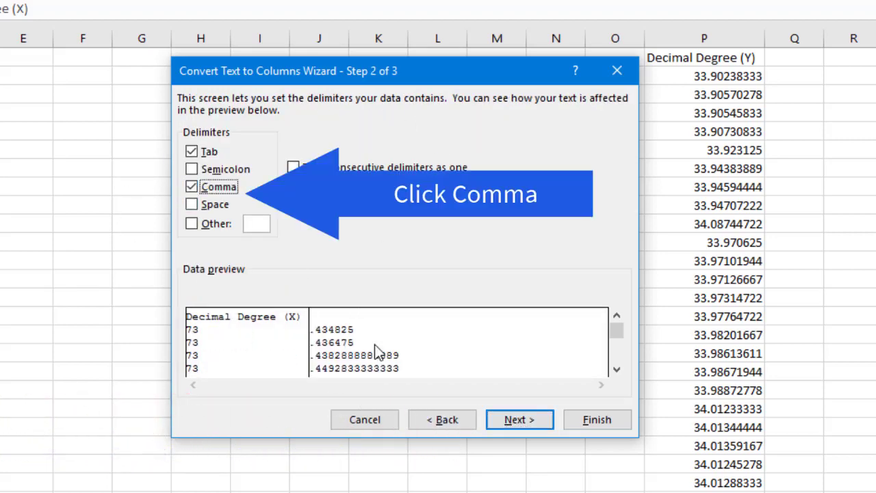
left_click(524, 421)
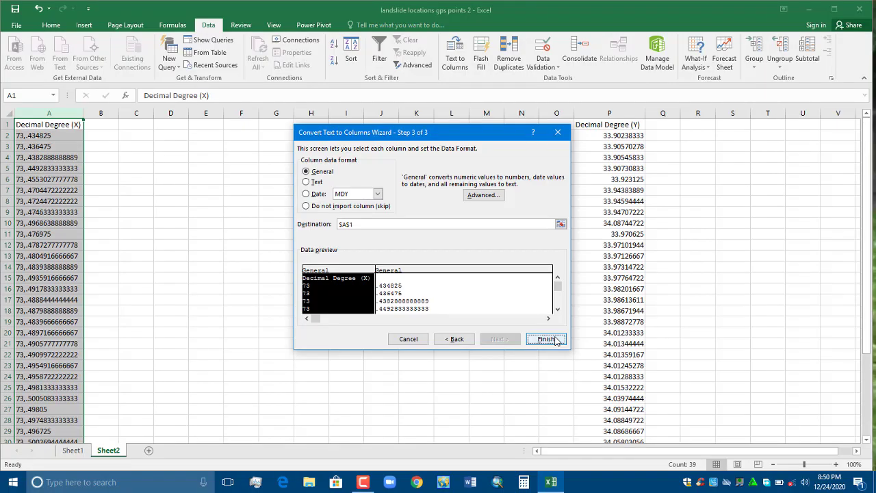
left_click(597, 419)
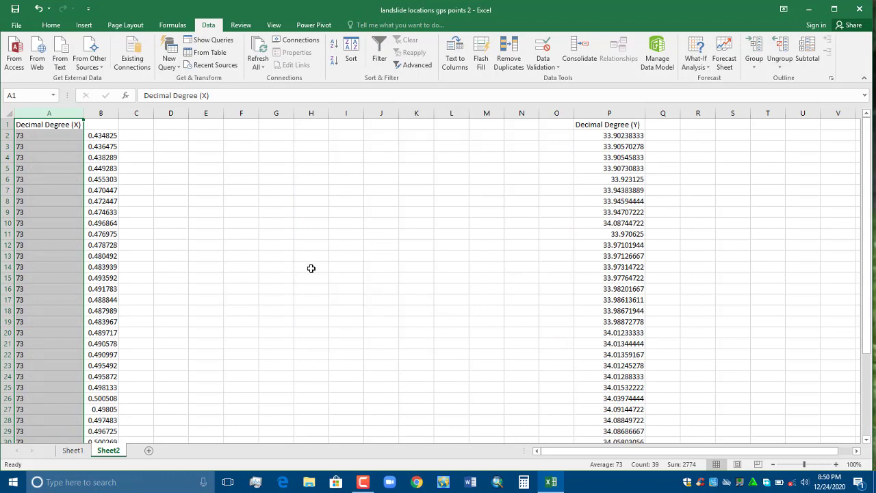
- Replace the header in cell A1 with "Lat Degree"
double_click(52, 124)
left_click_drag(82, 124, 15, 125)
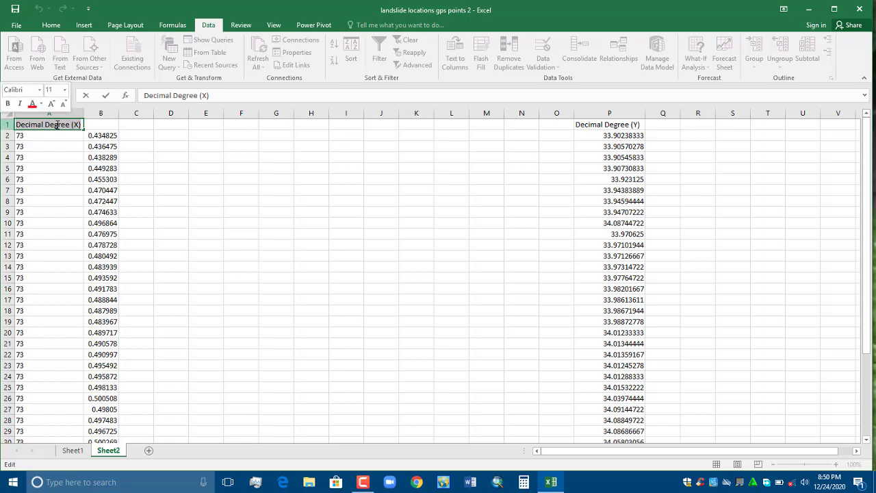
type("L")
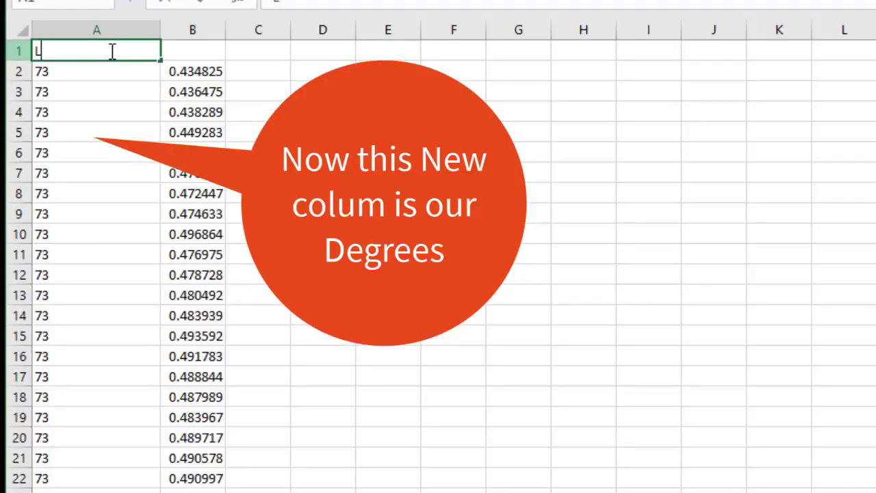
type("a")
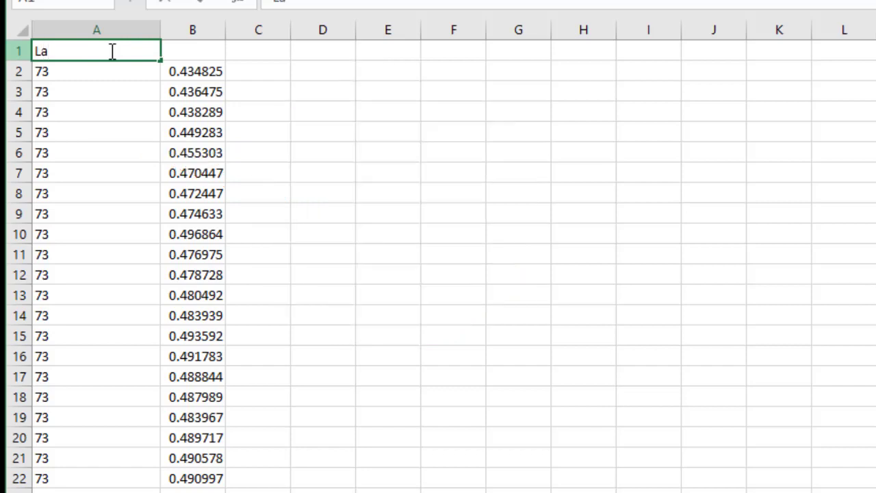
type("t Degree")
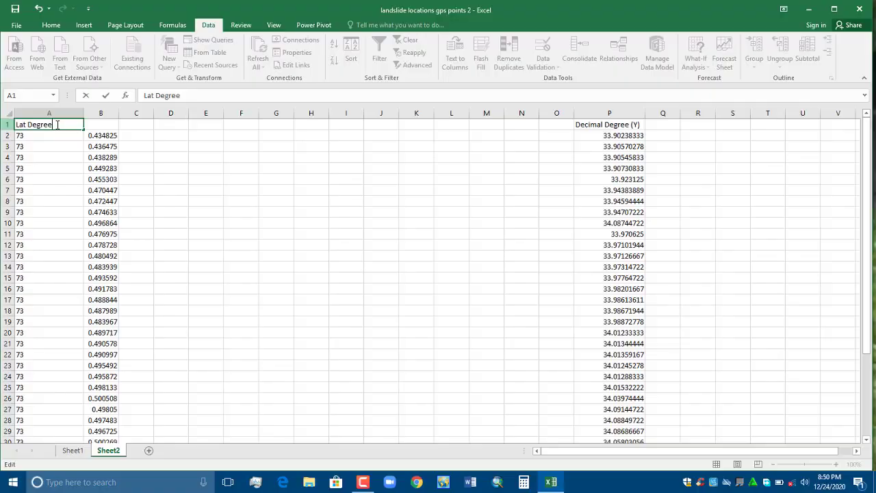
left_click(133, 92)
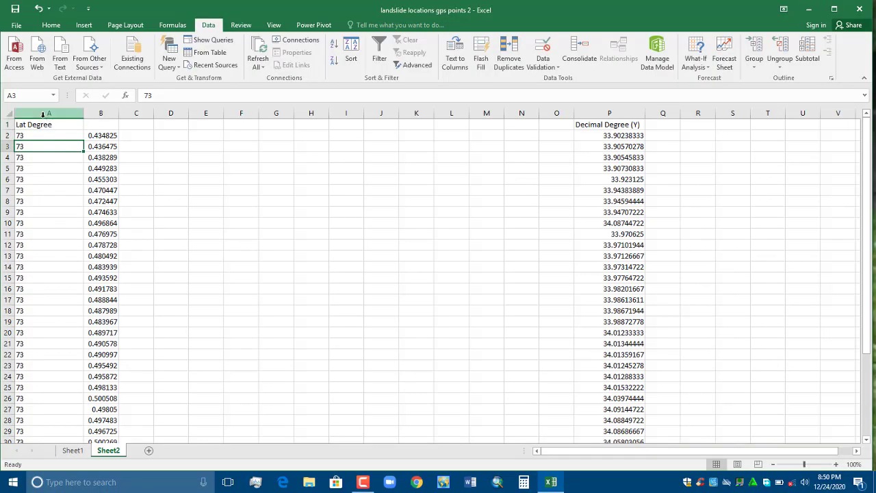
- Narrow column A to fit its header and fill the column with Dark Blue, Text 2, Lighter 60%
left_click(44, 113)
left_click_drag(82, 116, 59, 151)
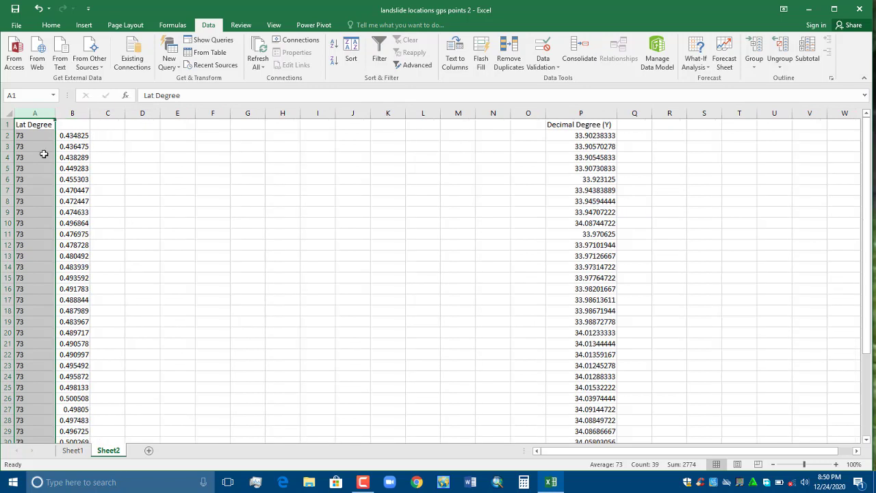
left_click(52, 26)
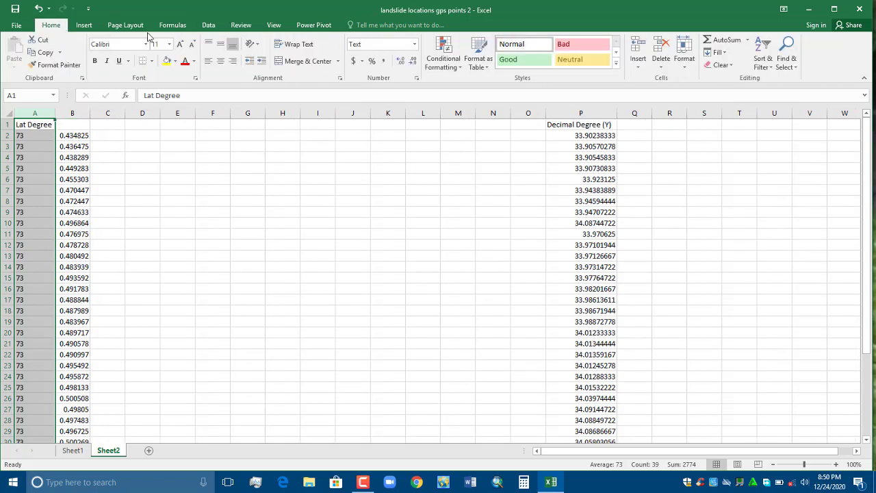
left_click(176, 61)
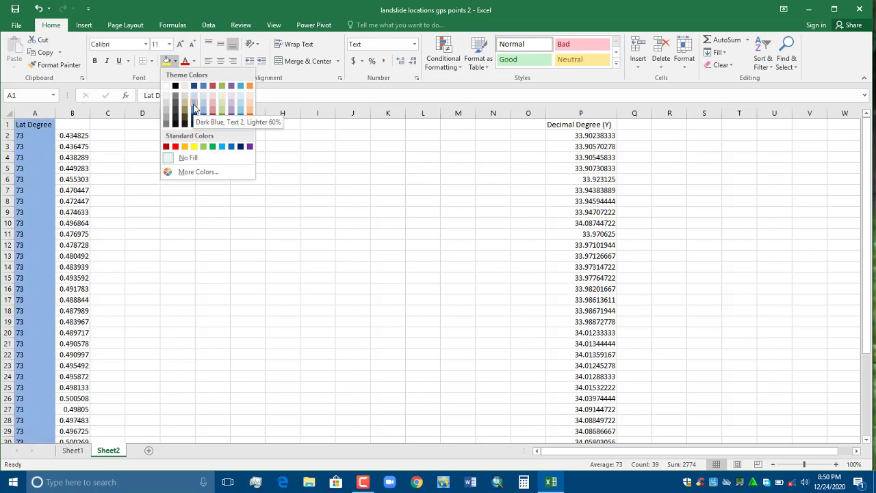
left_click(197, 106)
left_click(202, 144)
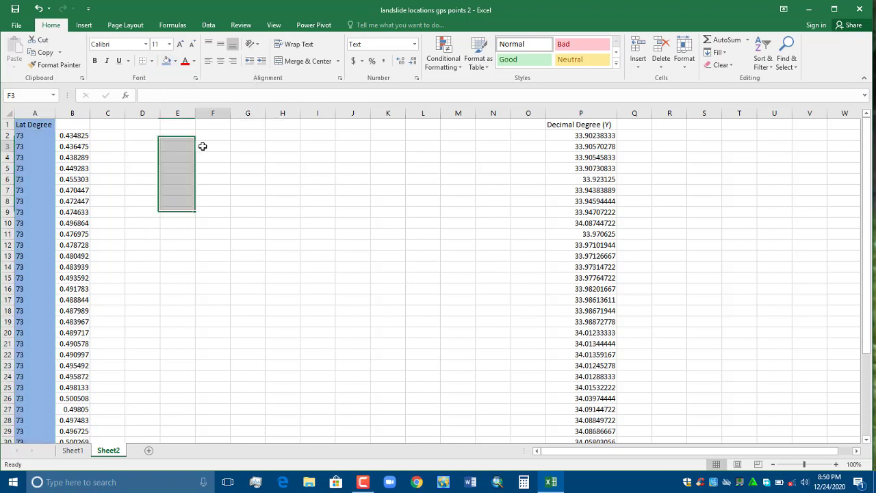
- Enter the formula =B2*60 in cell C2 to convert the decimal part of the degree to minutes
left_click(73, 112)
left_click(92, 137)
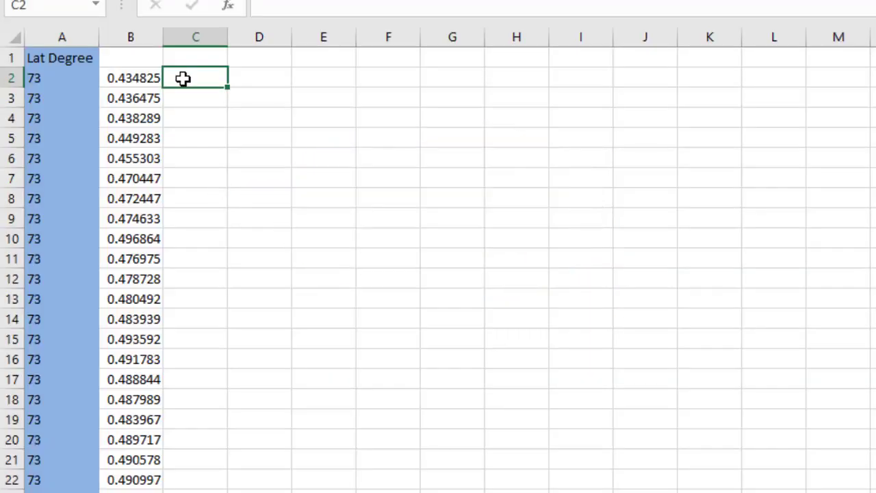
double_click(101, 136)
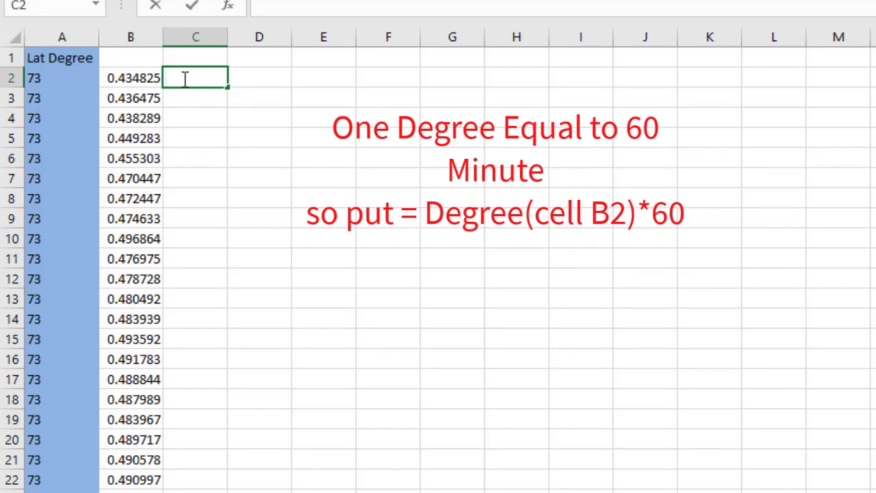
type("=")
left_click(133, 78)
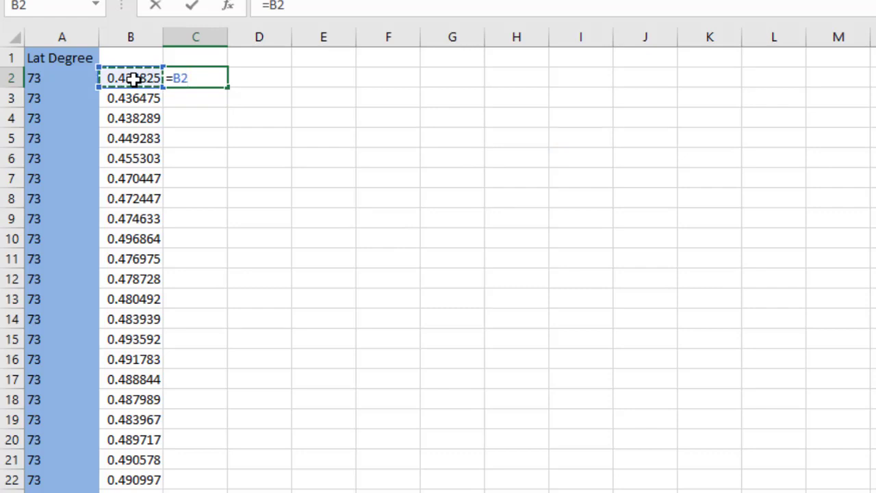
type("*60")
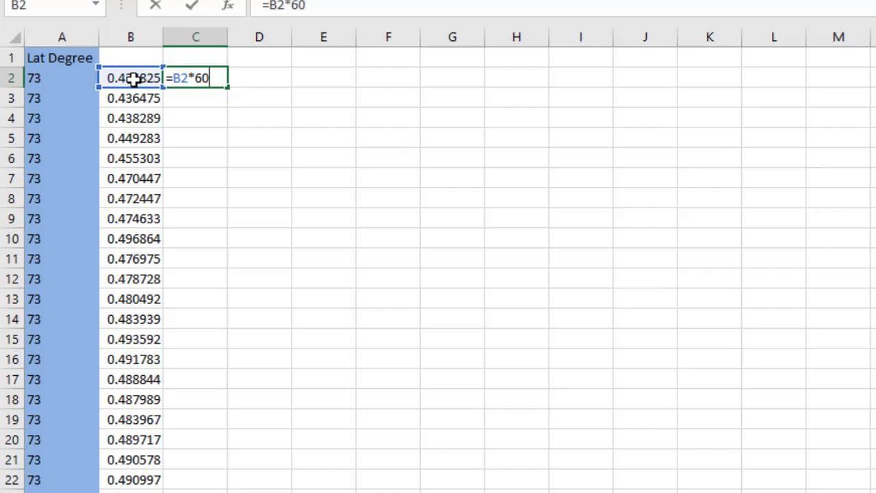
key("Return")
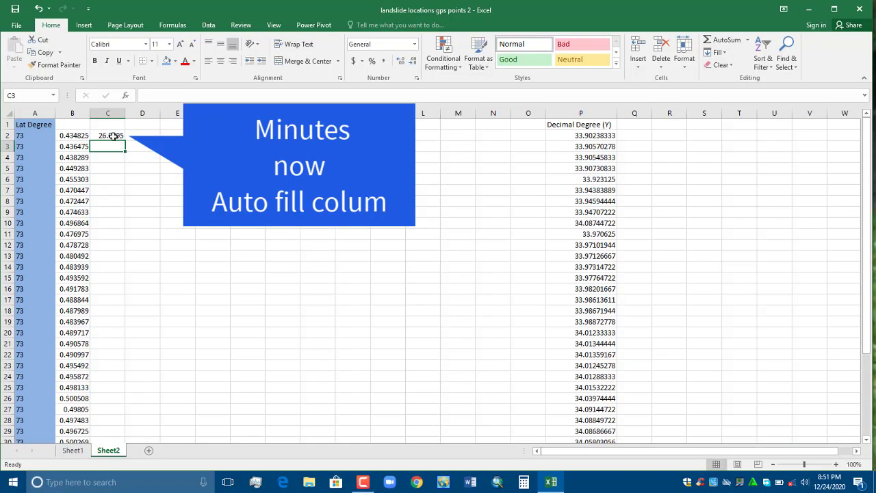
- Fill the minutes formula from C2 down column C to row 39
left_click(113, 137)
left_click_drag(125, 139, 124, 420)
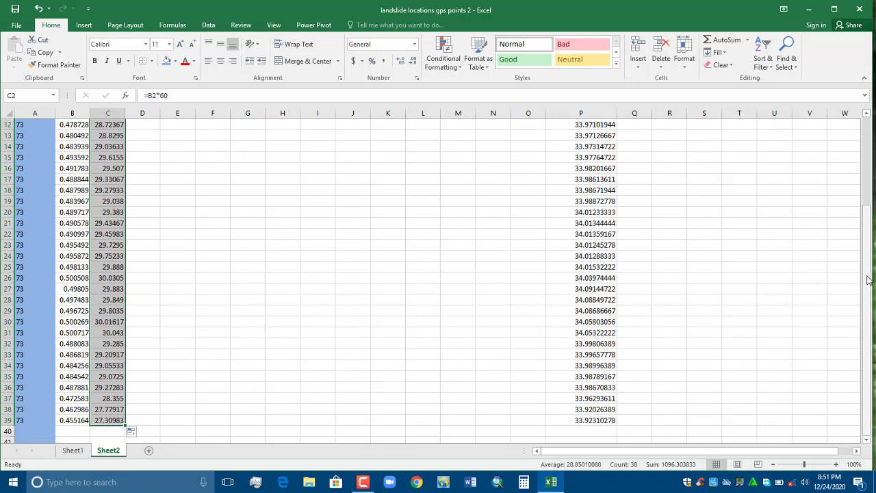
mouse_move(868, 274)
left_mouse_down()
mouse_move(870, 202)
mouse_move(852, 162)
left_mouse_up()
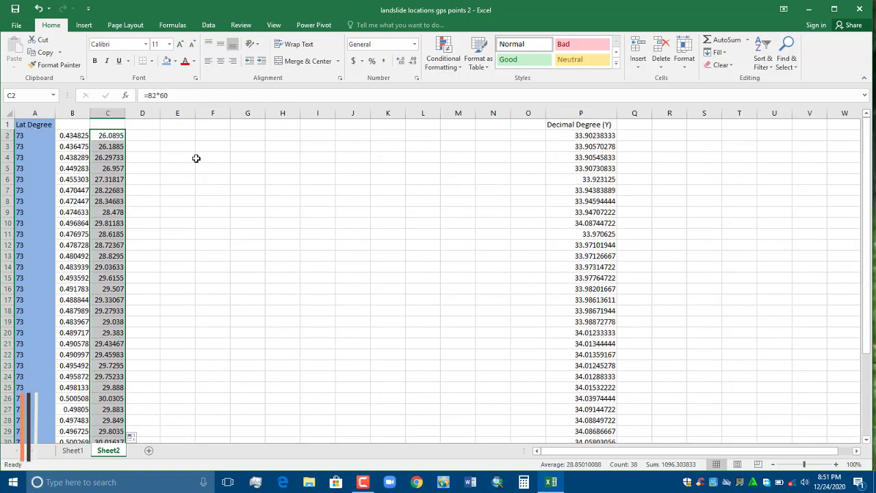
- Copy the minutes in column C and paste them into column D as values only
left_click(72, 113)
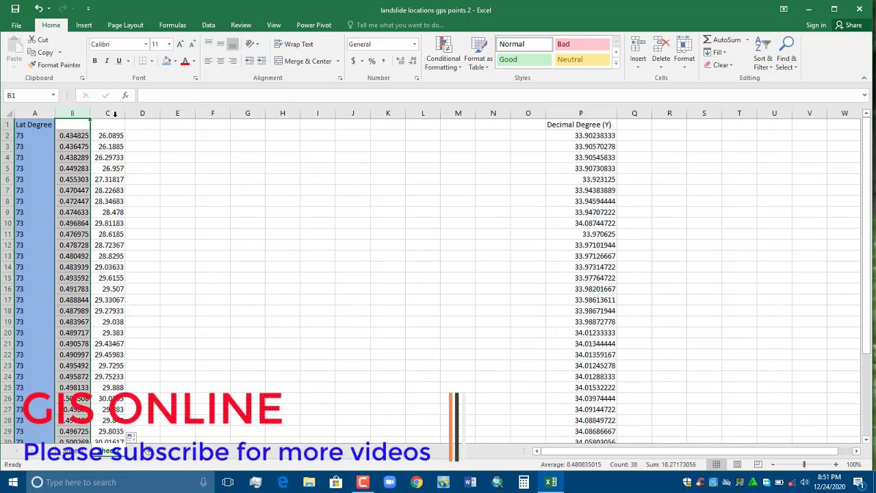
left_click(115, 114)
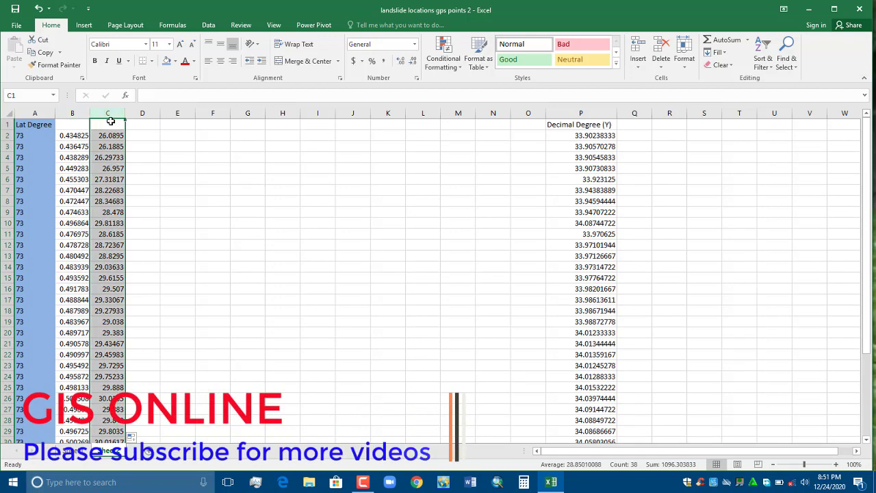
right_click(110, 113)
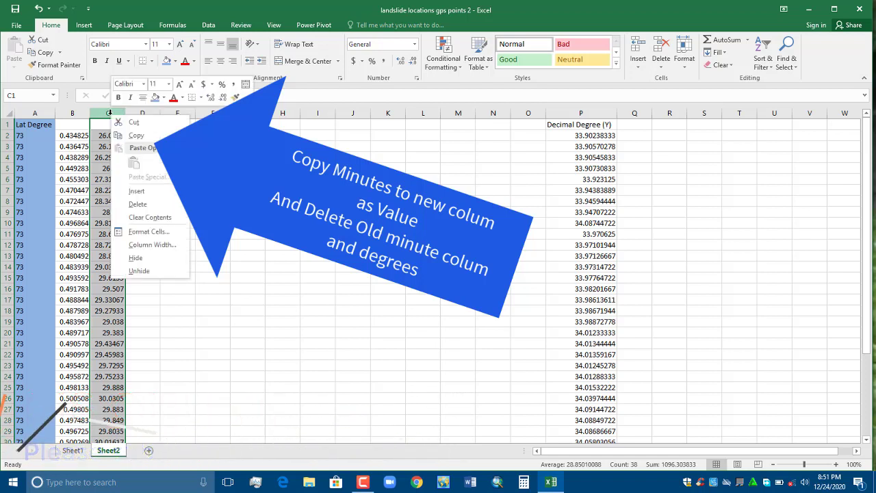
left_click(135, 138)
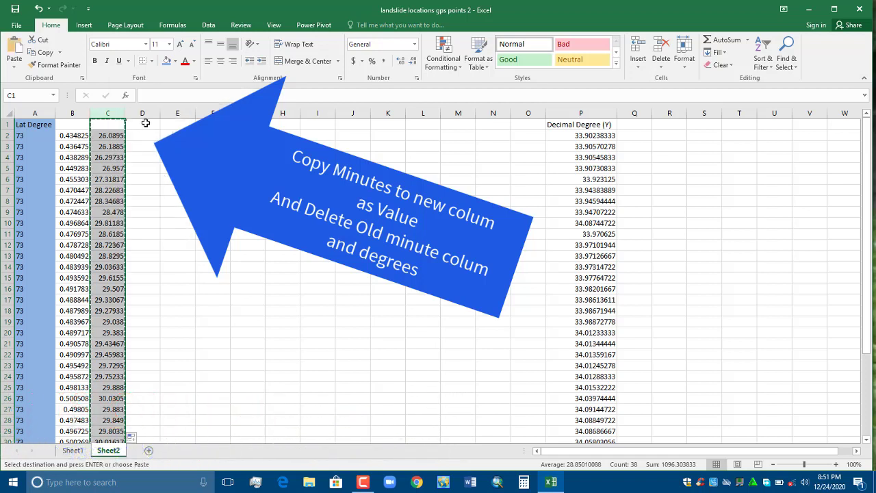
left_click(145, 114)
right_click(145, 114)
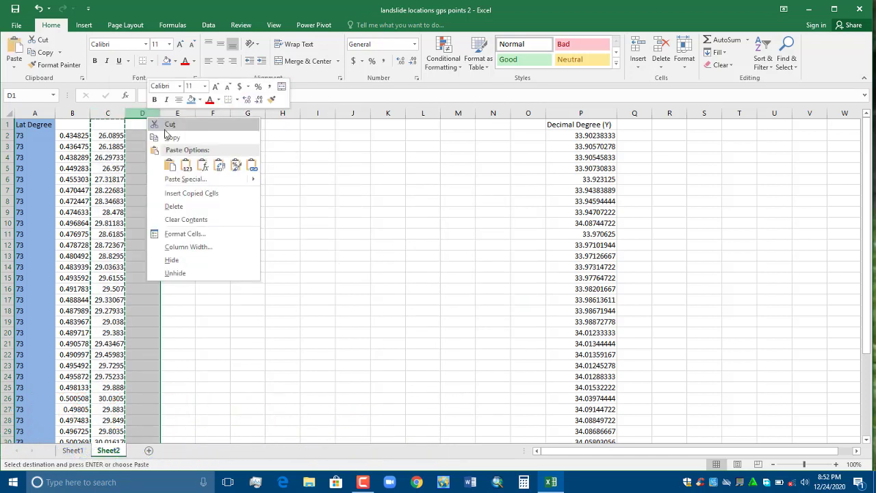
left_click(187, 169)
left_click(225, 215)
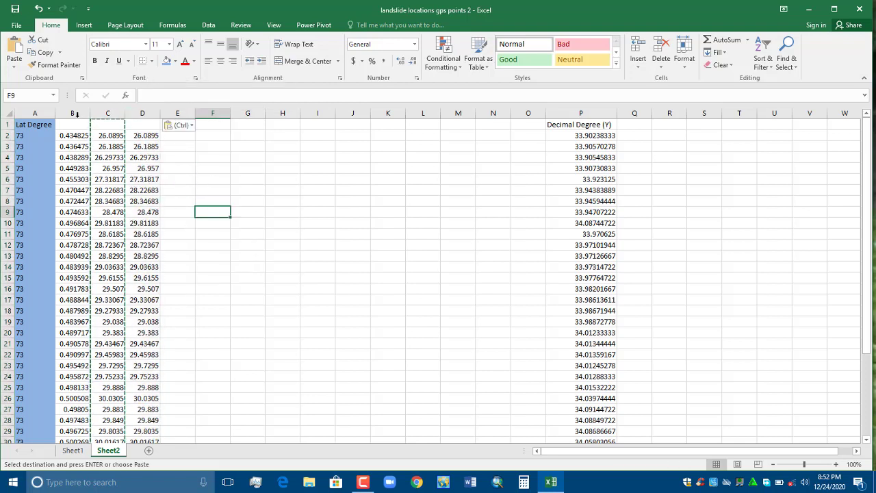
- Delete the old decimal degree and minutes formula columns B and C, keeping the pasted minutes values
left_click_drag(75, 113, 99, 113)
right_click(100, 114)
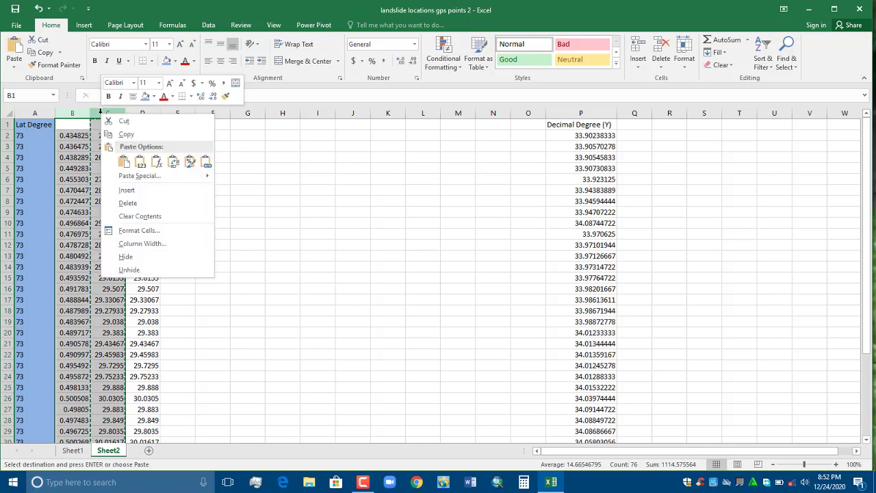
left_click(130, 203)
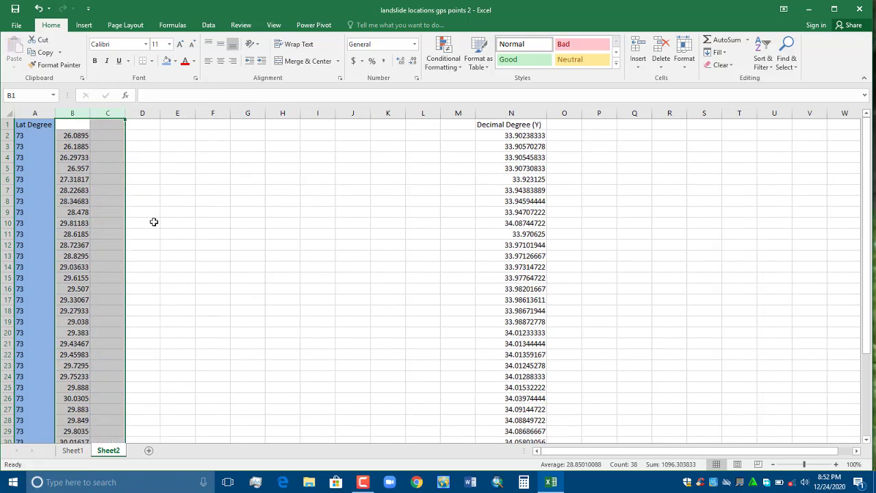
left_click(247, 180)
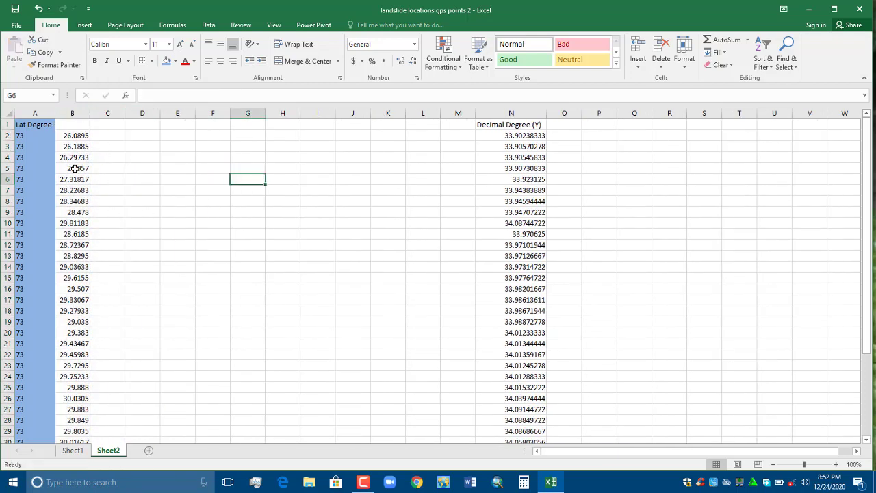
- Format the minutes in column B as Text
left_click(73, 113)
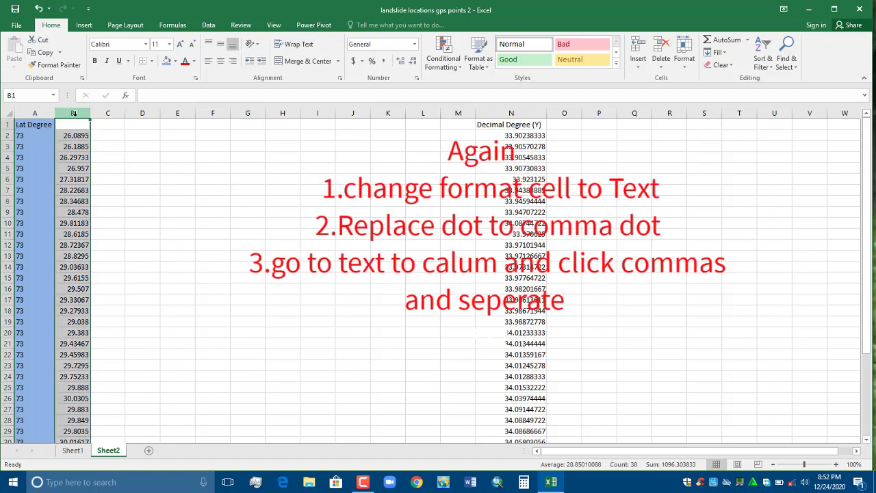
right_click(77, 152)
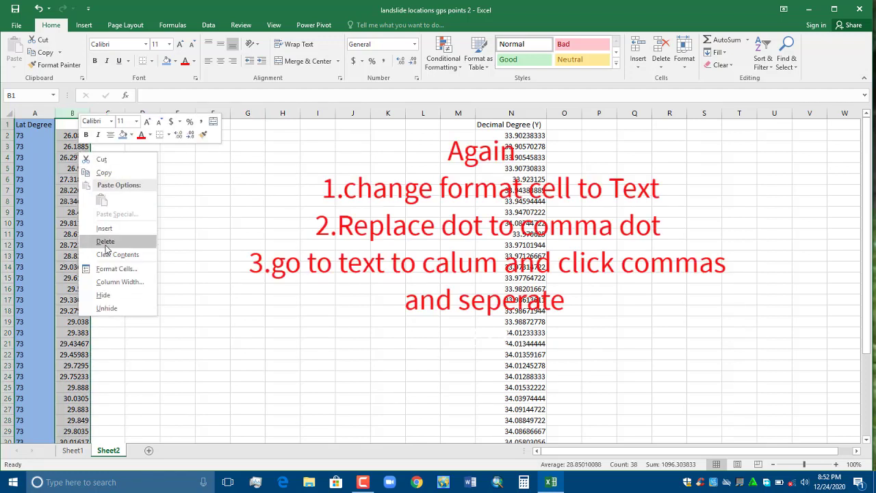
left_click(116, 269)
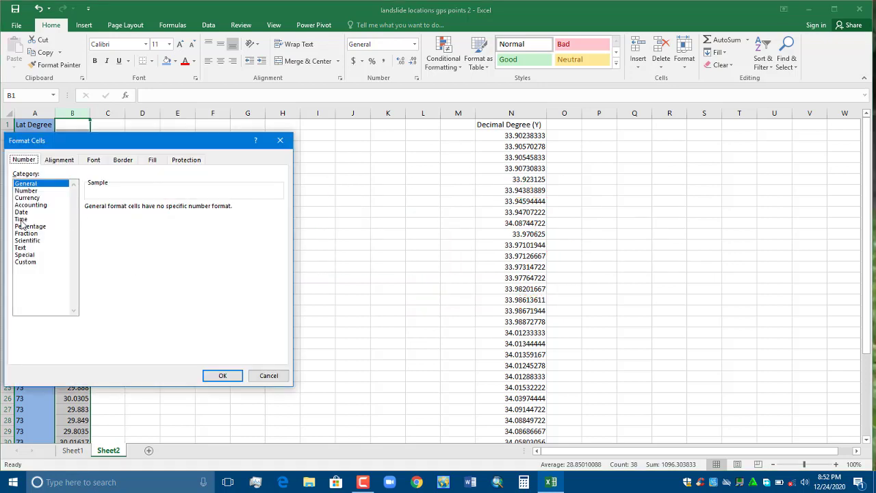
left_click(21, 248)
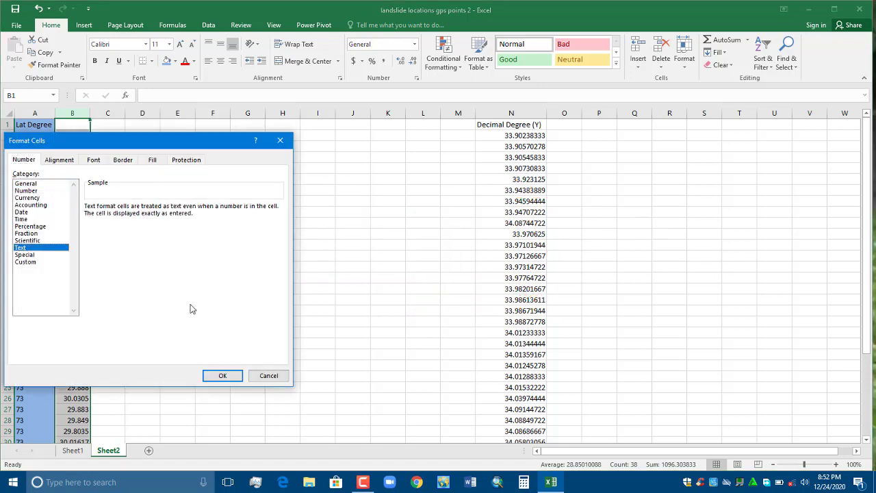
left_click(223, 377)
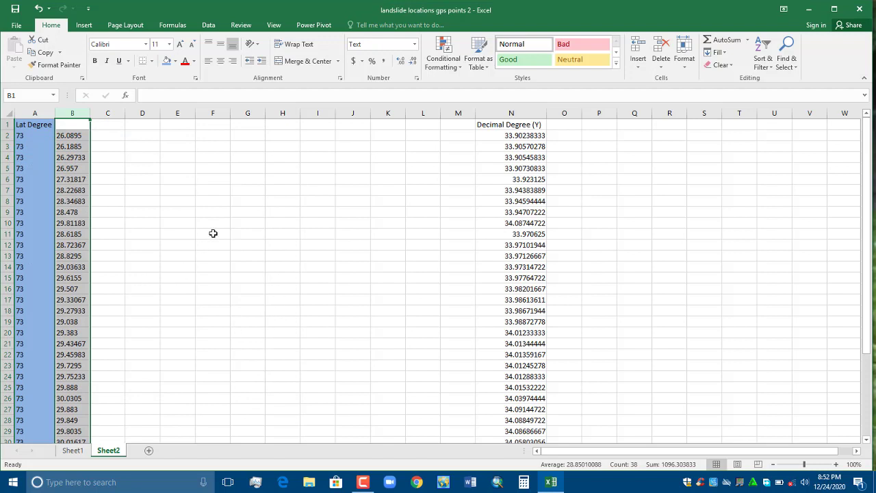
- Replace every "." in column B with ",." and close the Find and Replace dialog
key("ctrl+f")
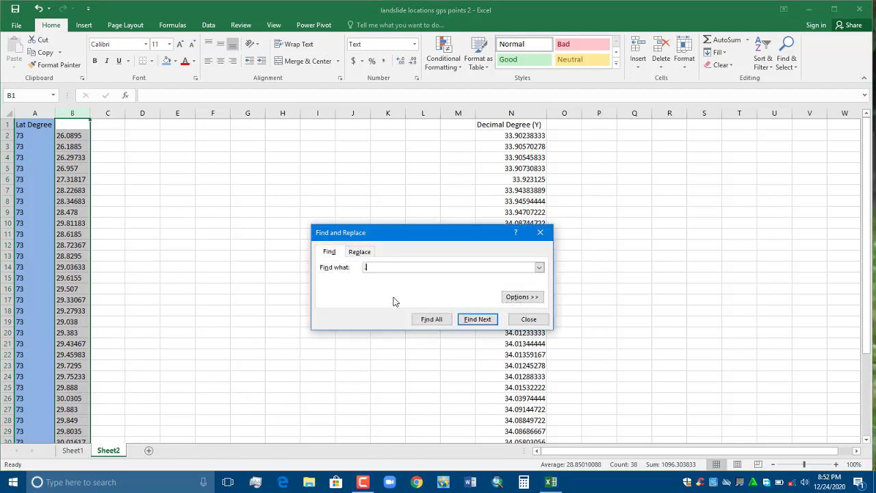
left_click(360, 253)
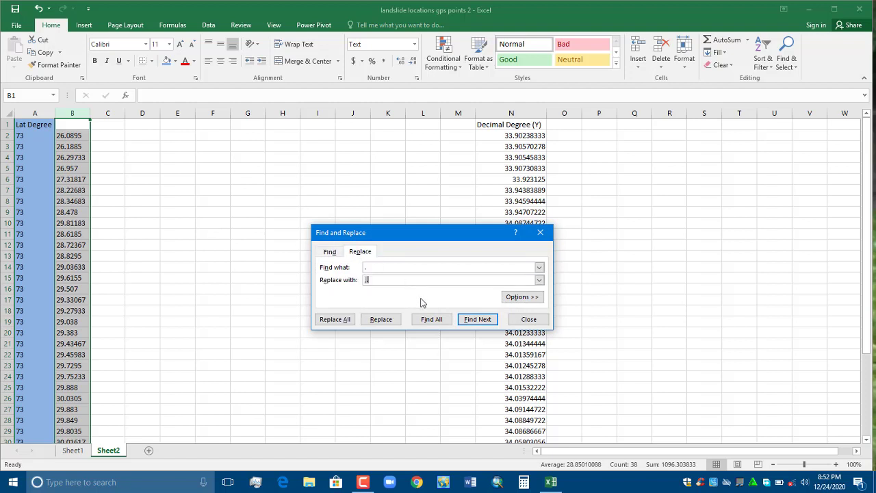
type(",")
left_click(337, 320)
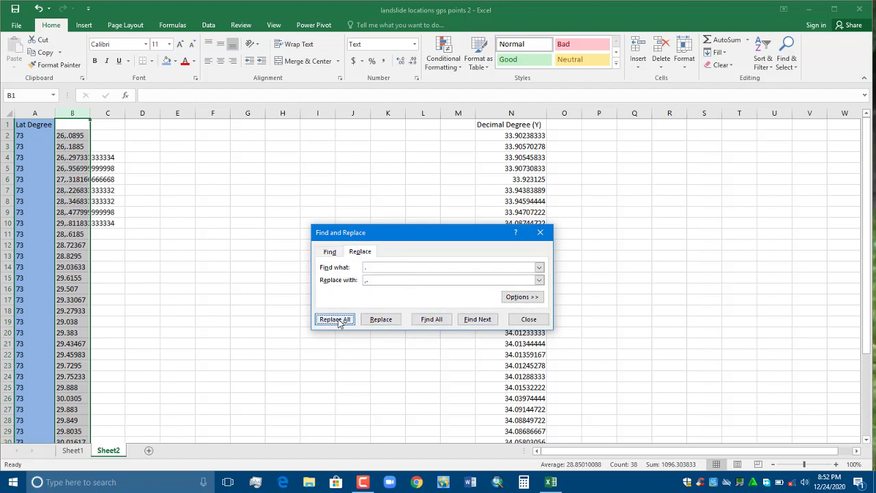
left_click(450, 275)
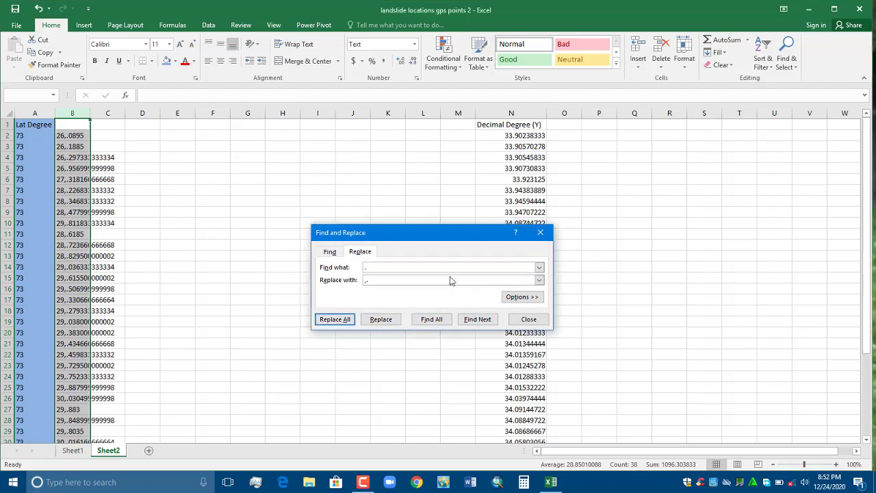
left_click(526, 319)
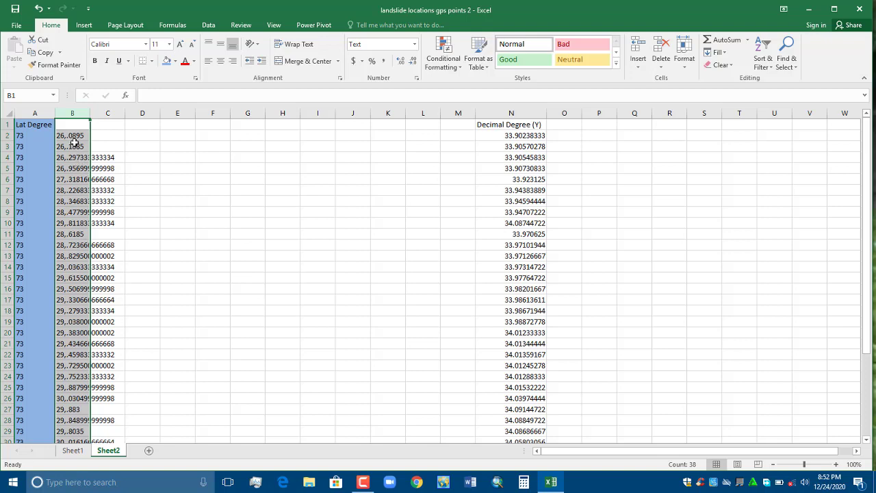
- Split column B with Text to Columns as delimited data, using the comma as delimiter and B1 as destination
left_click(208, 26)
left_click(455, 62)
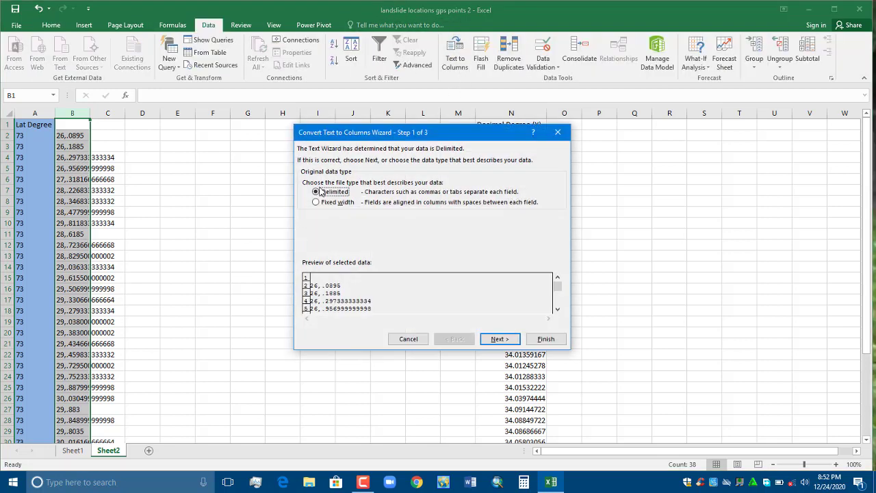
left_click(499, 339)
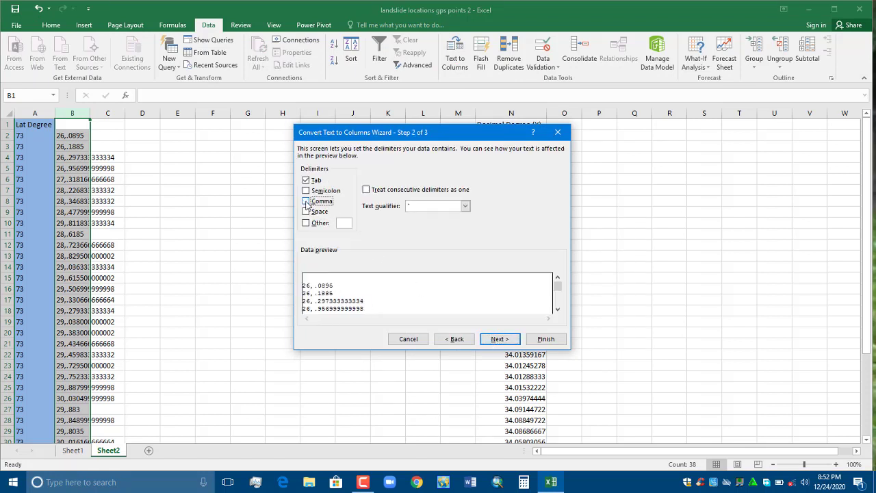
left_click(503, 339)
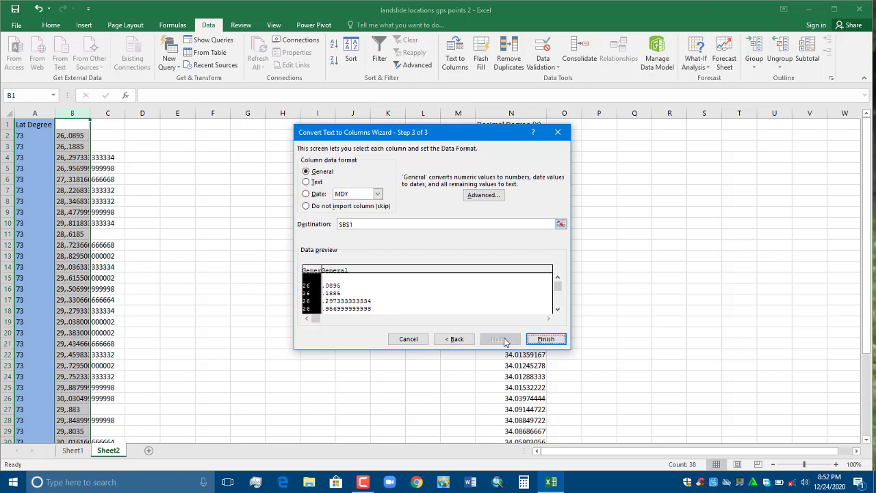
left_click(544, 339)
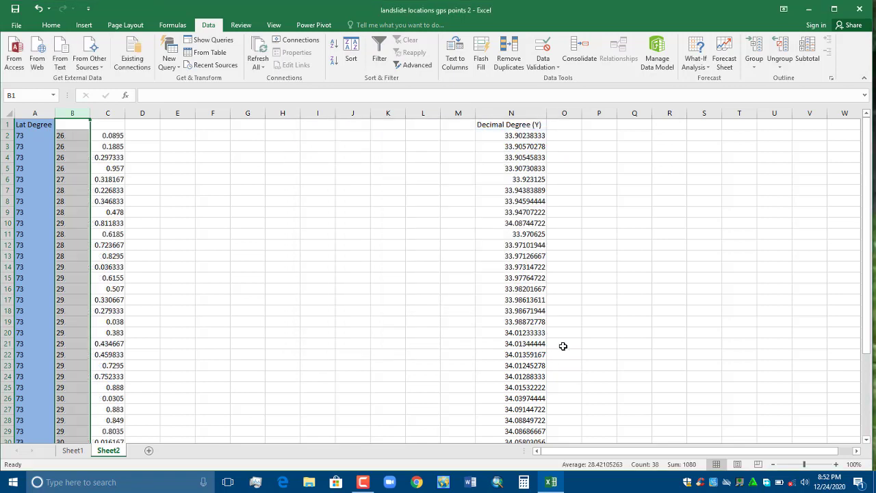
- Enter the header "Lat Minute" in cell B1 and fit column B's width to it
double_click(72, 125)
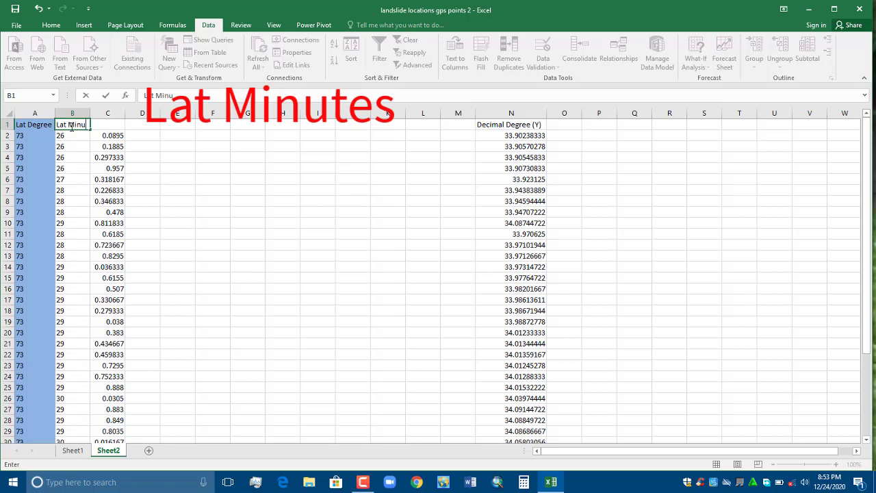
type("Lat Minute")
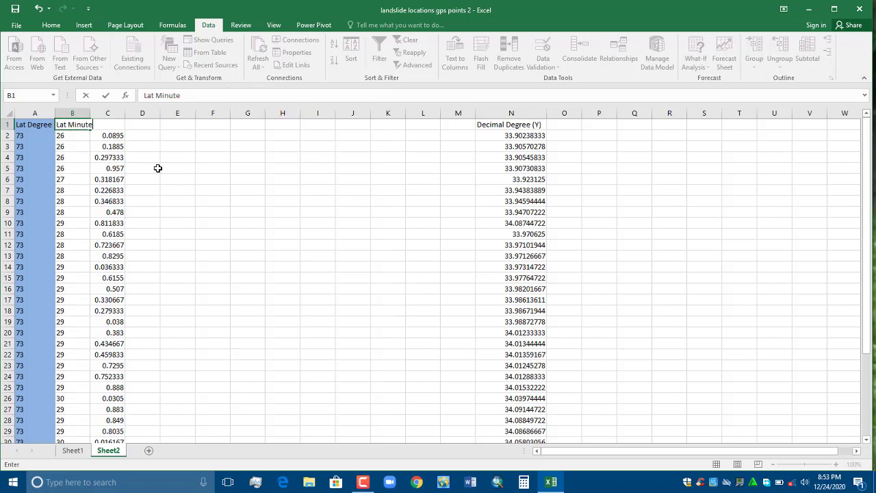
left_click(85, 147)
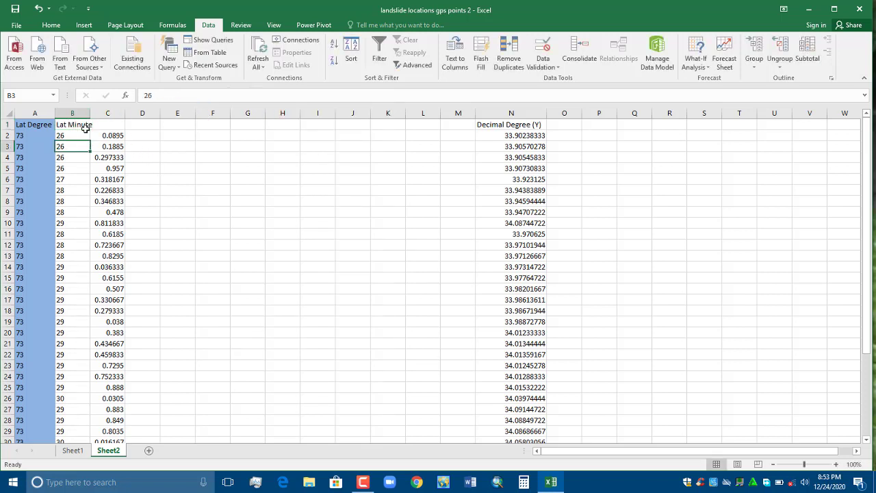
left_click(73, 124)
double_click(89, 111)
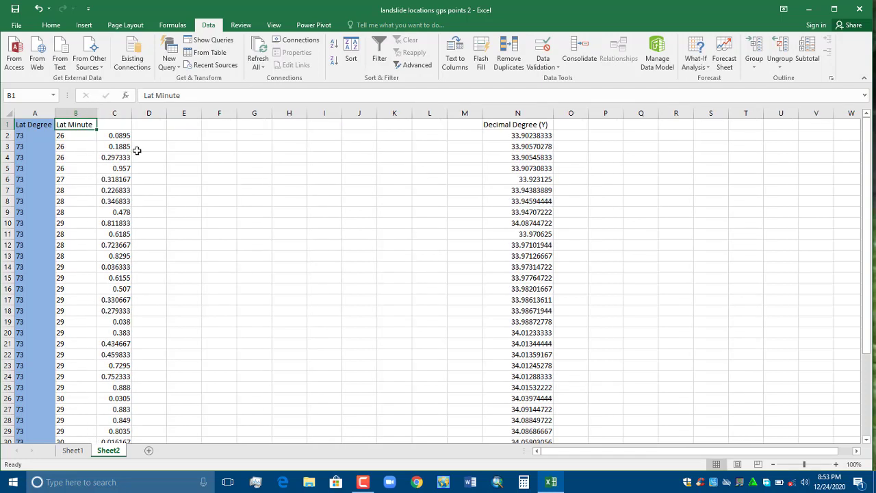
- Enter the formula =C2*60 in cell D2 to convert the decimal part of the minute to seconds
left_click(118, 137)
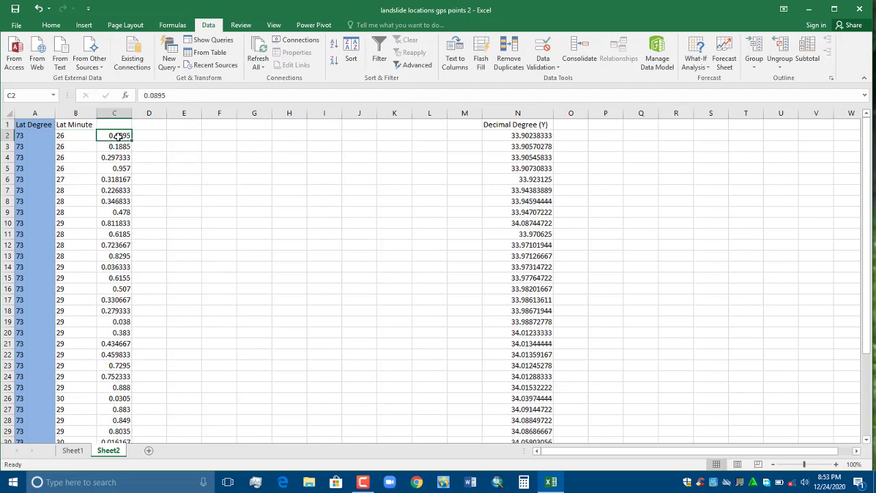
double_click(148, 136)
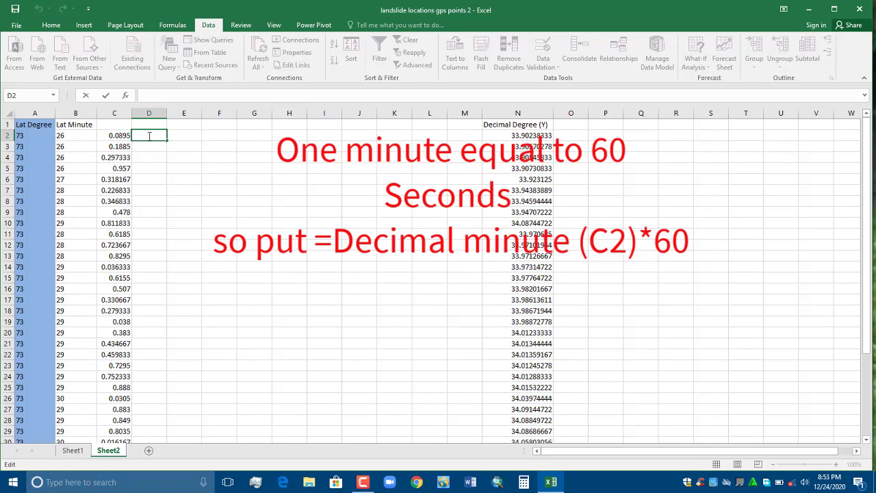
type("=")
left_click(118, 136)
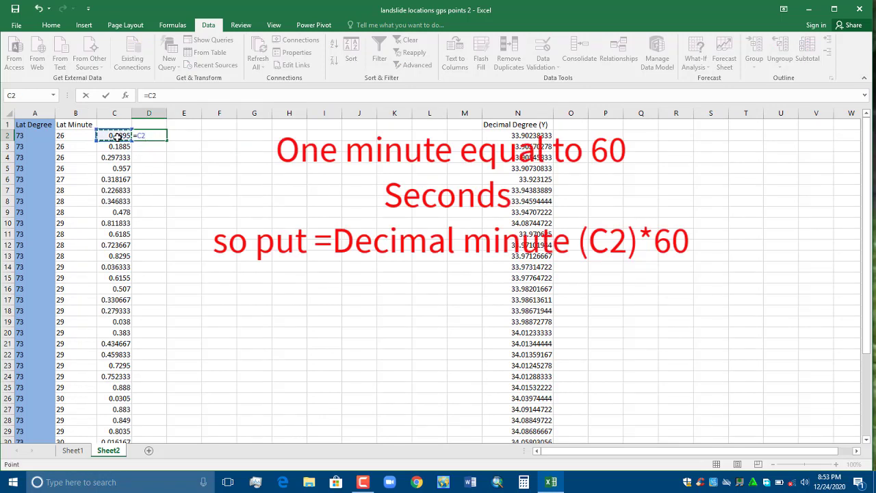
type("*")
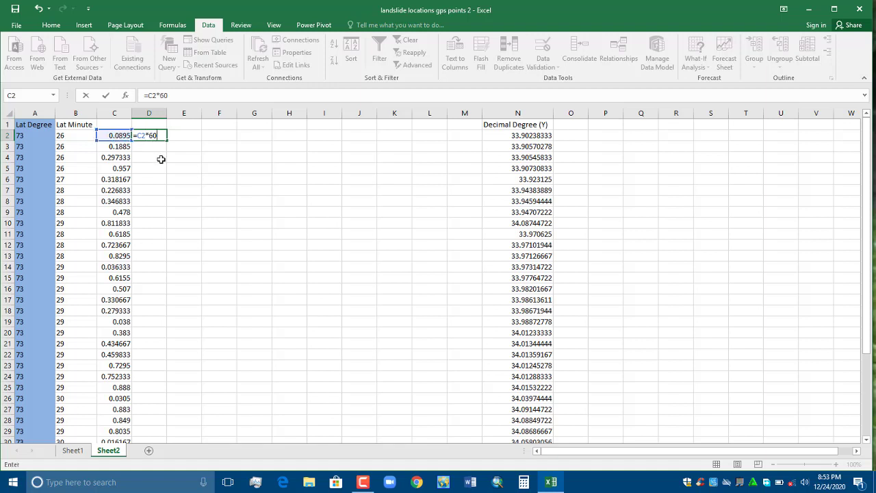
key("Return")
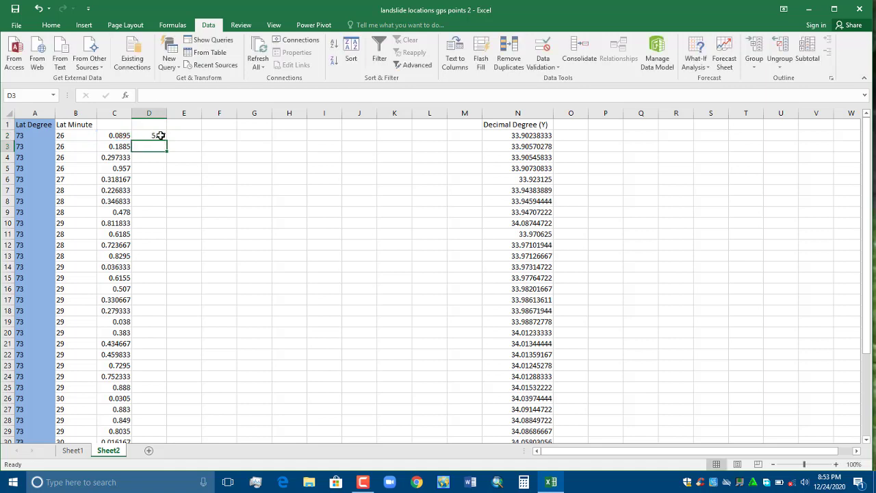
- Fill the seconds formula from D2 down column D to row 39
left_click(159, 135)
mouse_move(166, 141)
left_mouse_down()
mouse_move(170, 465)
mouse_move(177, 477)
mouse_move(168, 426)
left_mouse_up()
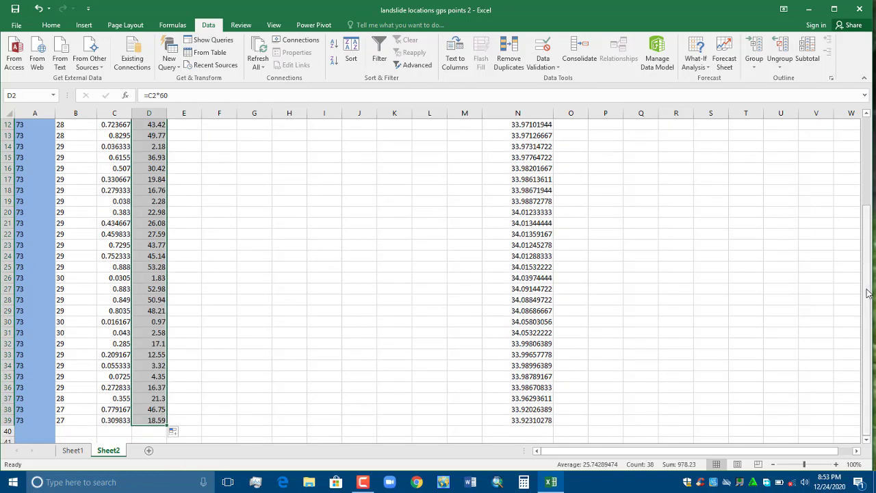
left_click_drag(868, 291, 862, 200)
left_click_drag(860, 165, 859, 165)
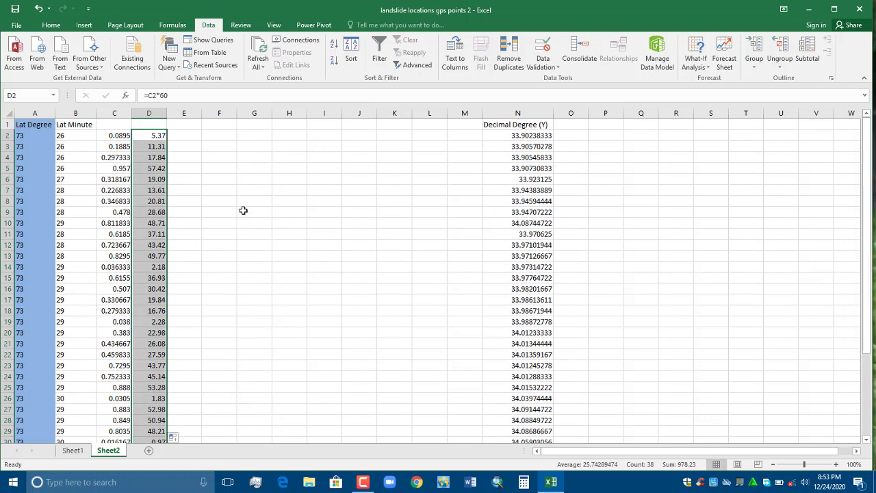
- Copy the seconds in column D and paste them into column E as values only
left_click(153, 114)
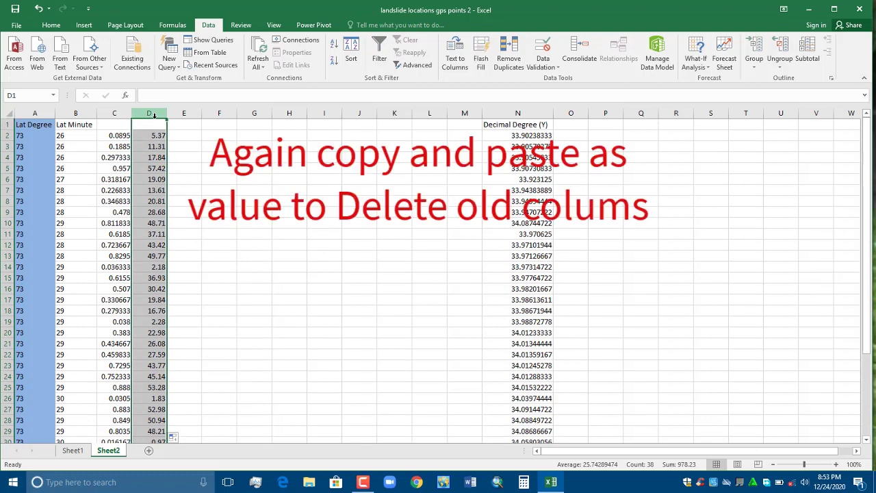
right_click(154, 116)
left_click(181, 139)
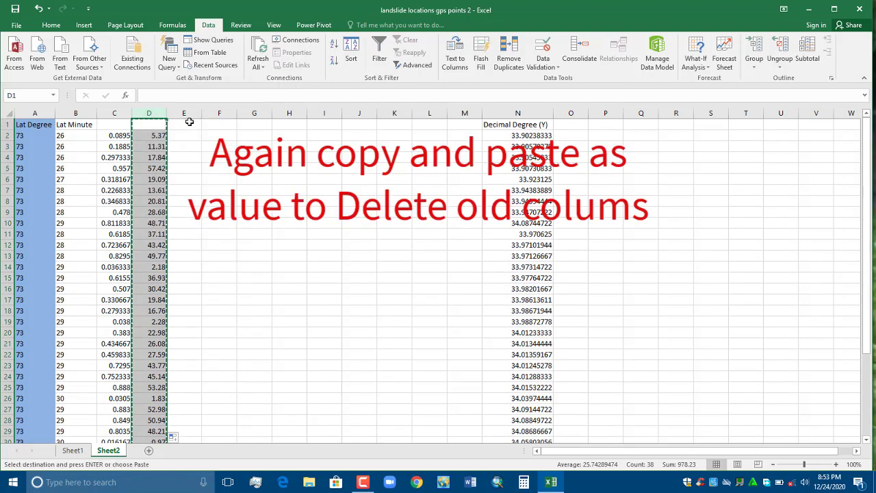
left_click(185, 114)
right_click(185, 113)
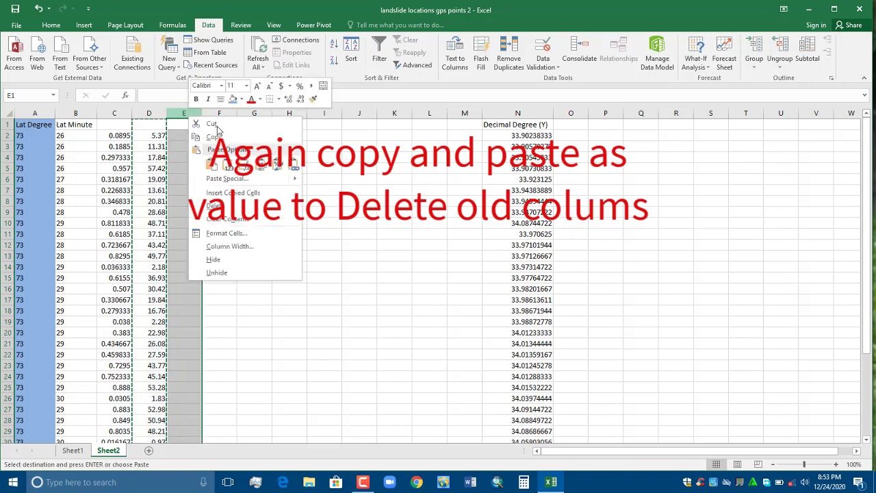
left_click(229, 168)
left_click(250, 232)
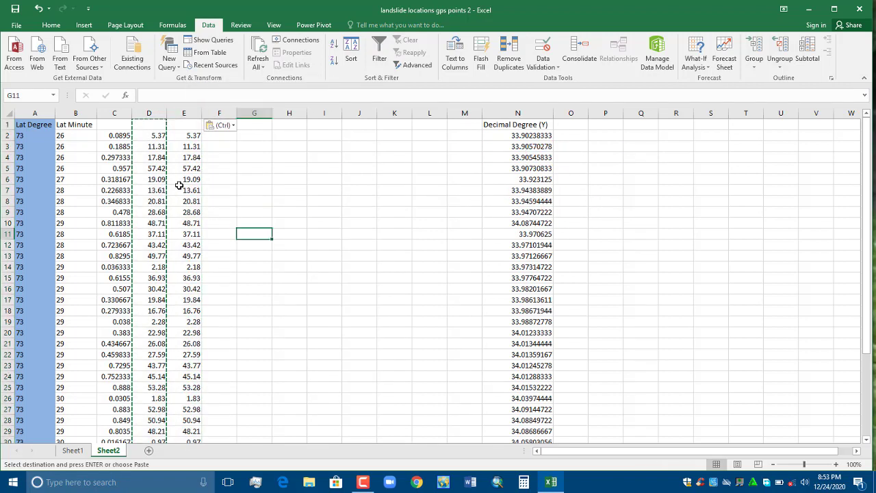
- Delete the decimal minute and seconds formula columns C and D, and go to the last seconds value in the data
left_click_drag(116, 112, 144, 113)
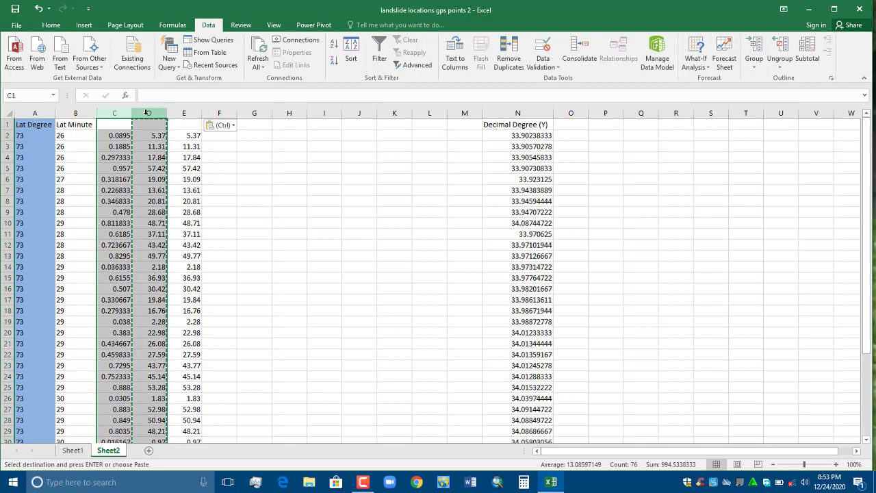
right_click(148, 114)
left_click(173, 204)
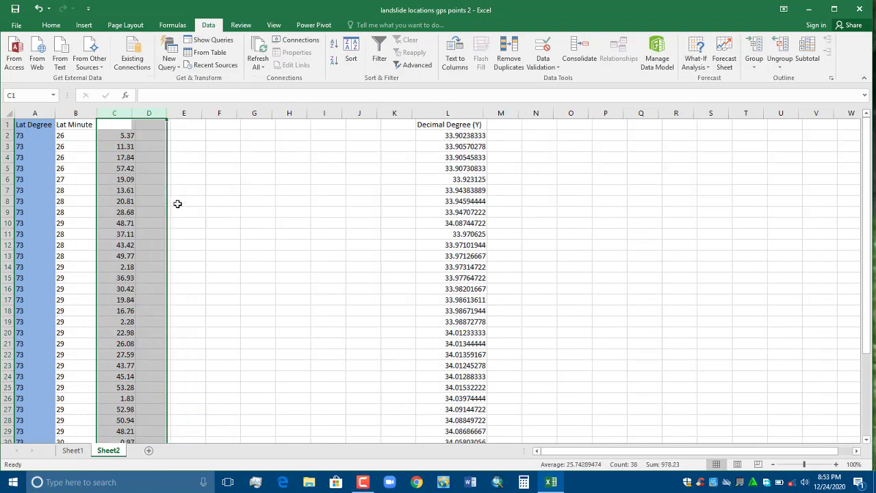
key("ctrl+Down")
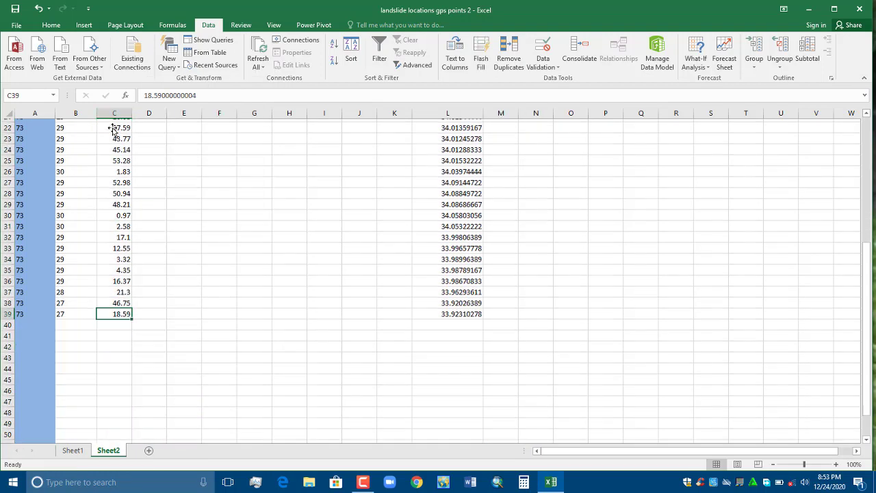
- Enter the header Lat Second in cell C1 and widen column C to fit it
left_click_drag(869, 272, 859, 153)
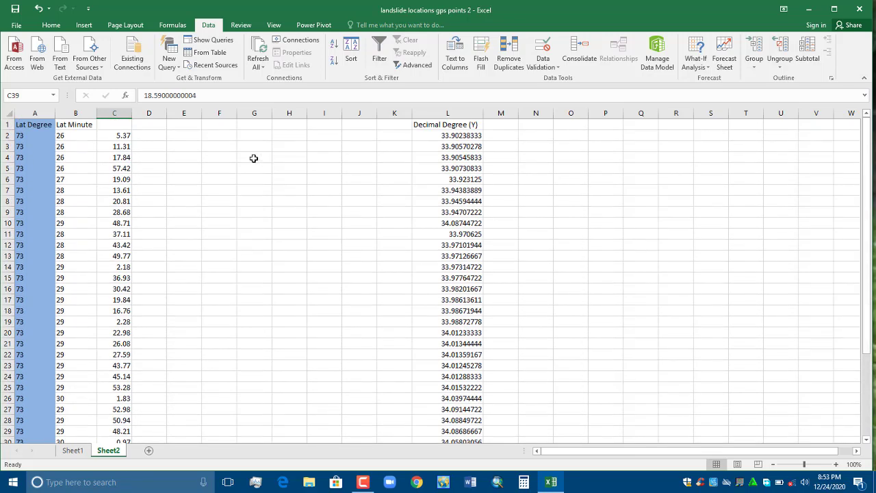
left_click(115, 128)
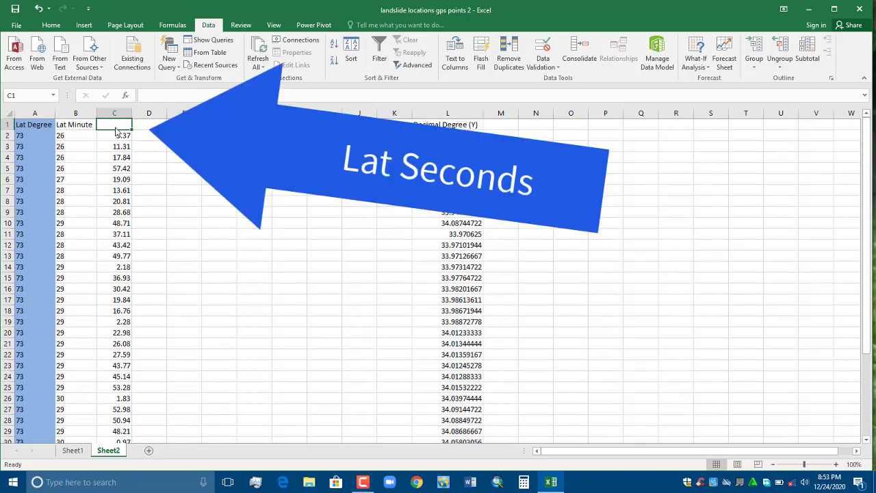
double_click(116, 127)
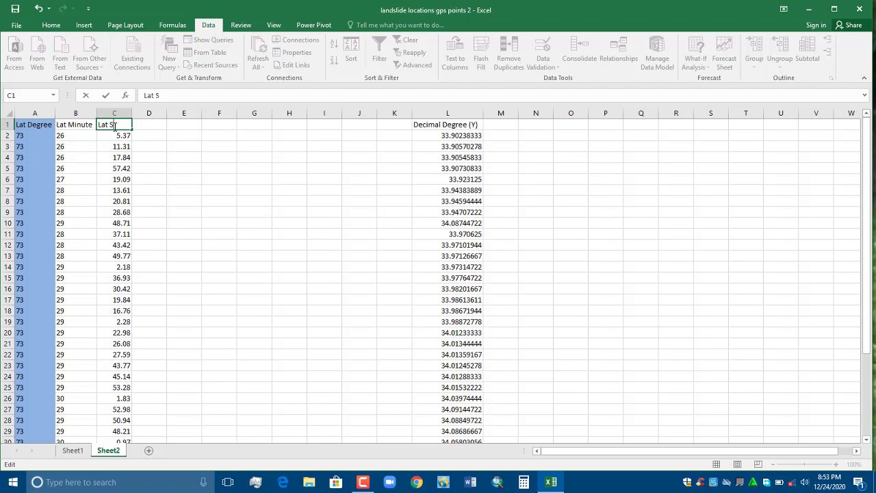
type("Lat Second")
left_click(164, 178)
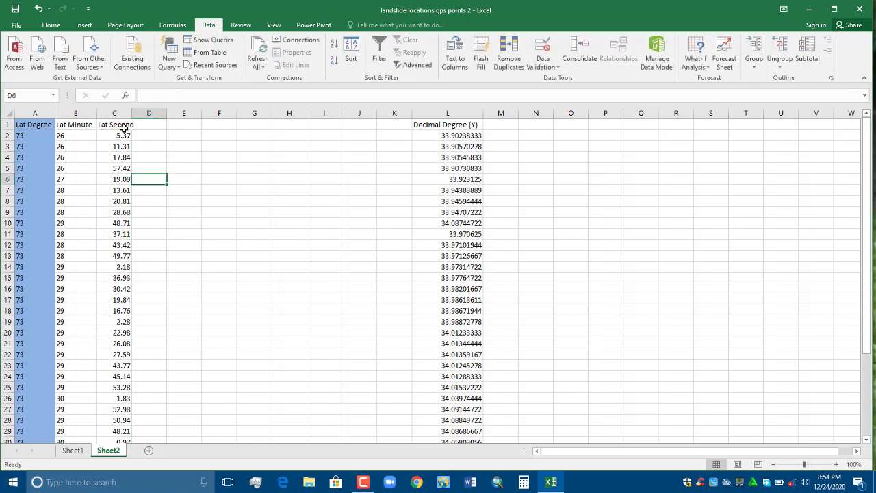
left_click(115, 125)
left_click_drag(132, 113, 115, 113)
- Fill the Lat Minute and Lat Second columns with the same blue as the Lat Degree column
left_click(91, 115)
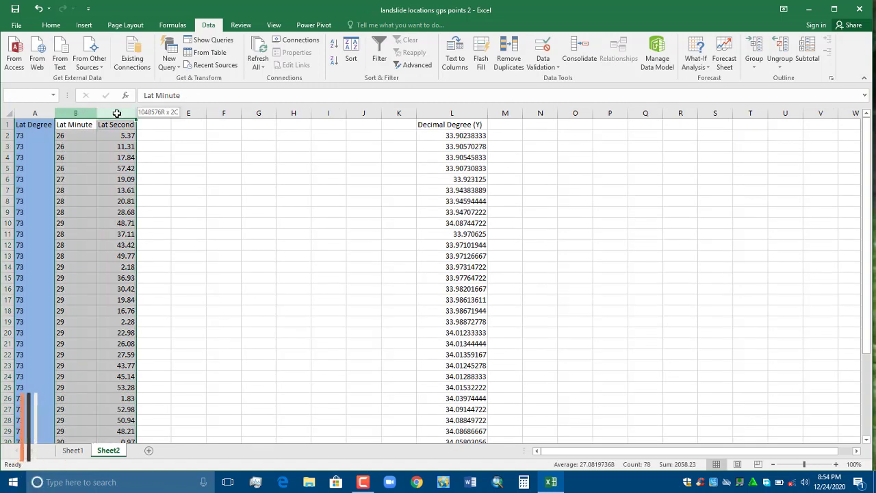
left_click(49, 25)
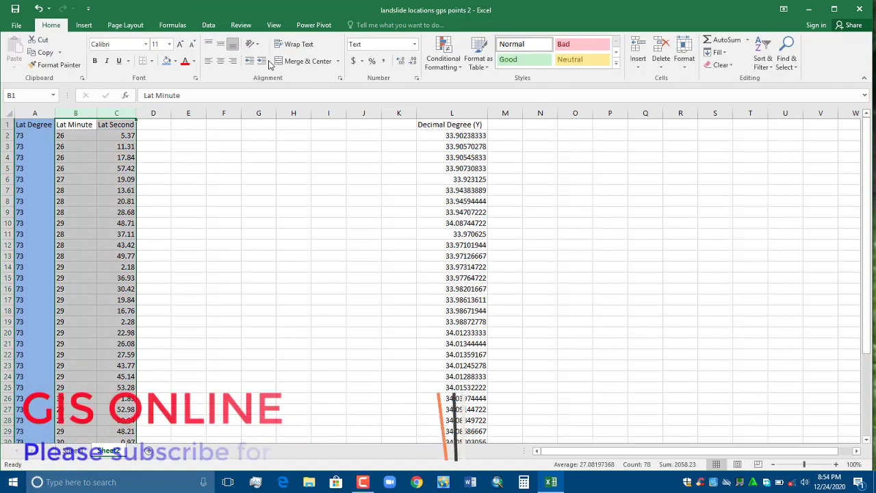
left_click(166, 63)
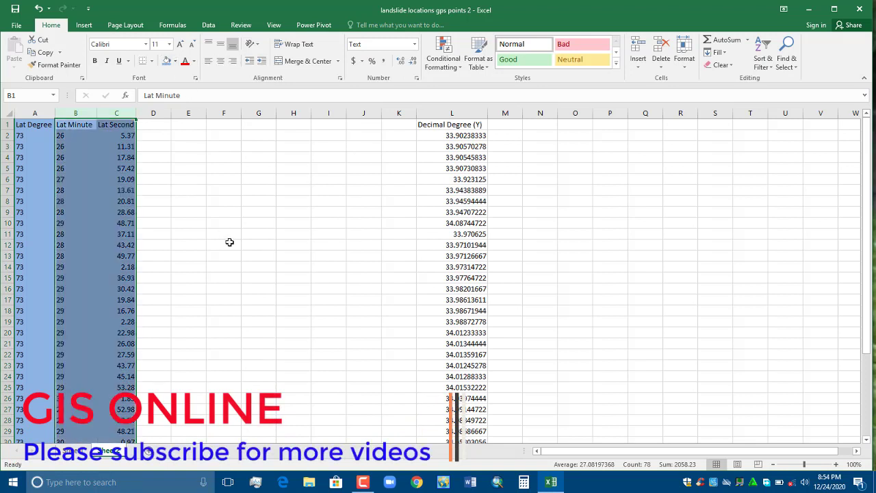
left_click(230, 244)
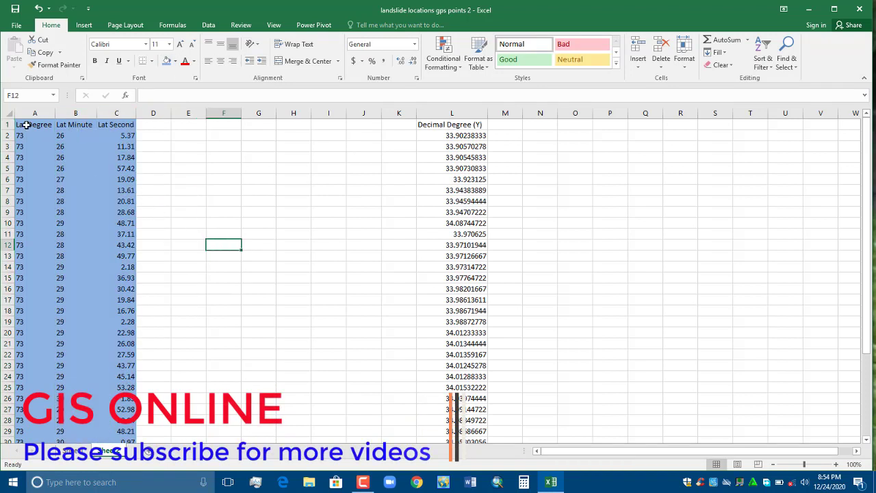
- Apply all borders to columns A through C
left_click_drag(34, 113, 117, 112)
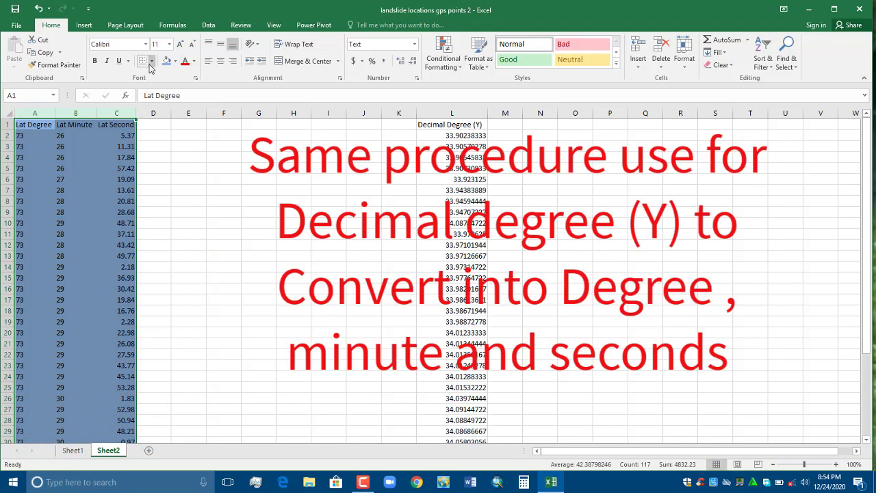
left_click(152, 61)
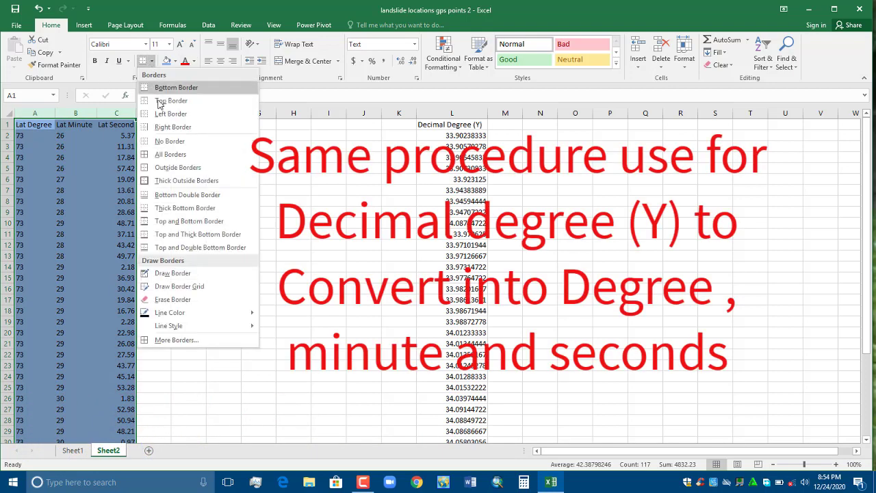
left_click(162, 157)
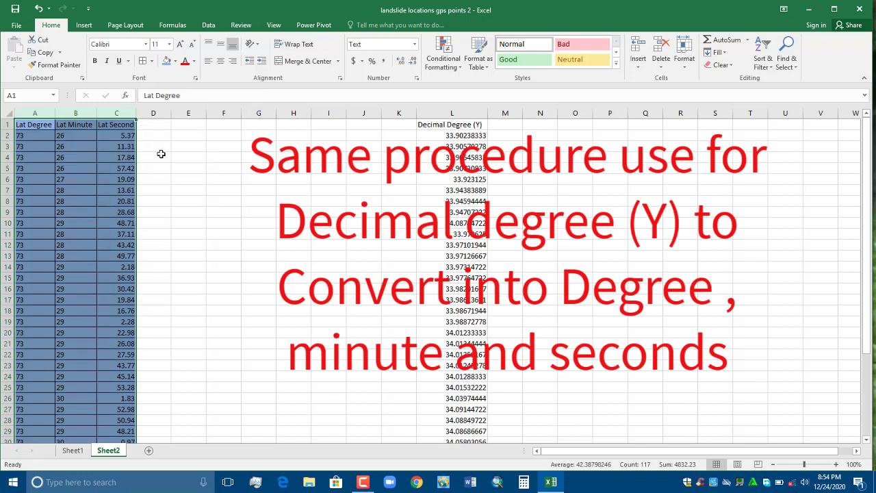
left_click(264, 210)
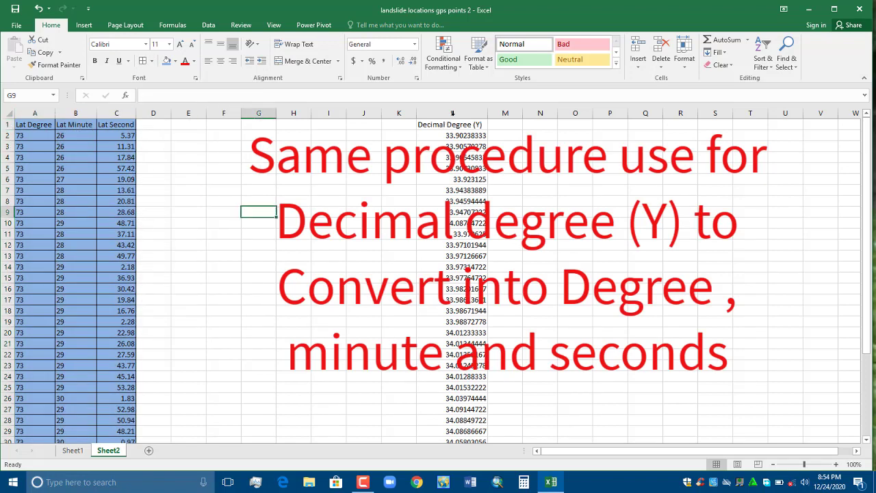
- Move the Decimal Degree (Y) data from column L to column D, directly beside Lat Second
left_click(449, 125)
key("ctrl+shift+Down")
left_click_drag(417, 131, 153, 139)
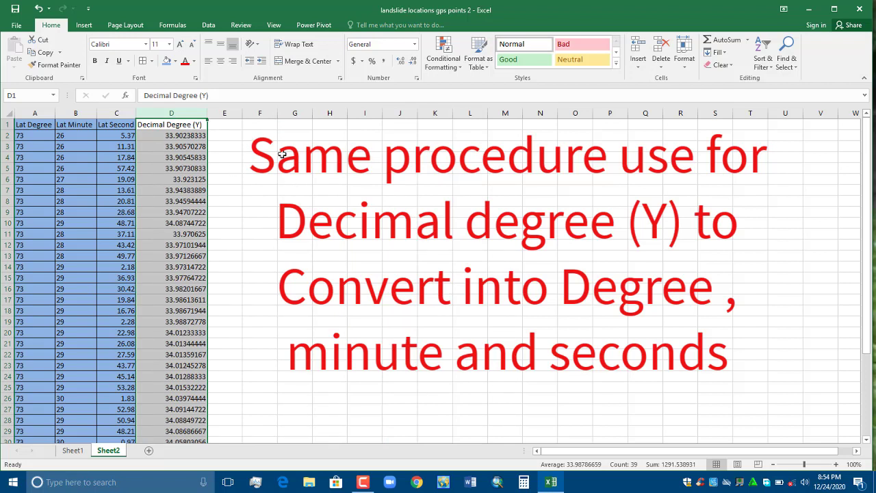
left_click(257, 138)
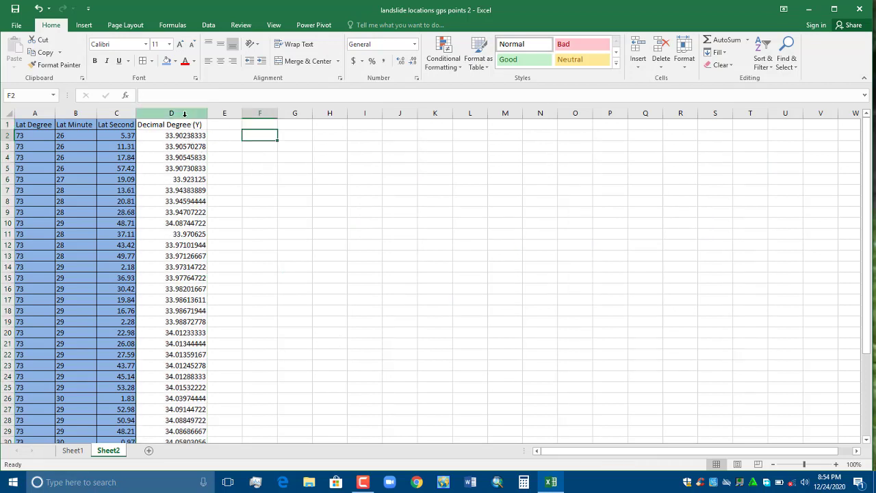
- Format the Decimal Degree (Y) column D as Text
left_click(185, 114)
right_click(184, 114)
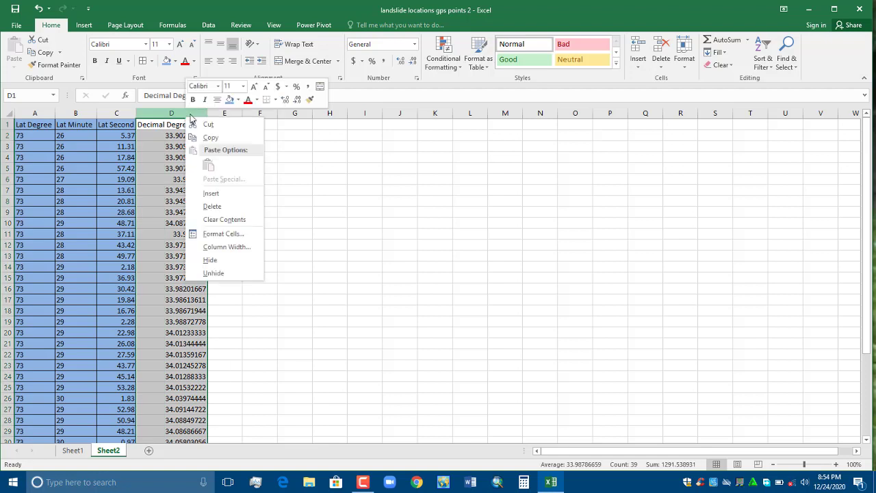
left_click(223, 234)
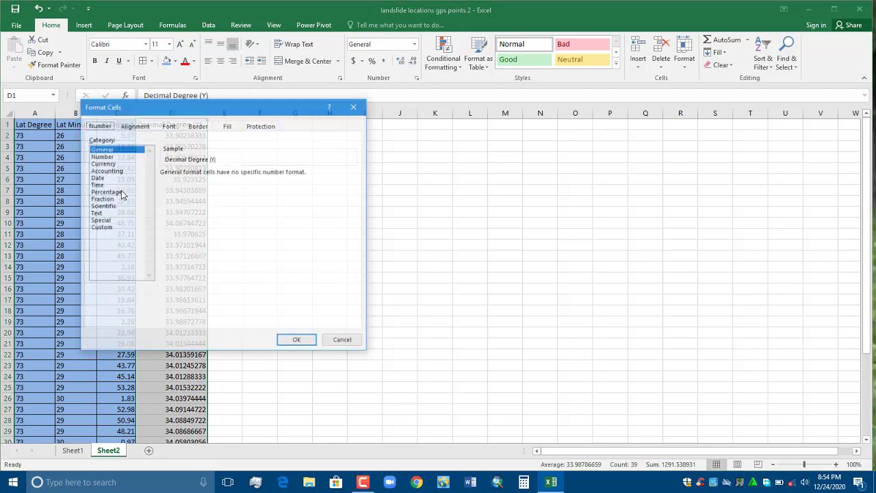
left_click(94, 213)
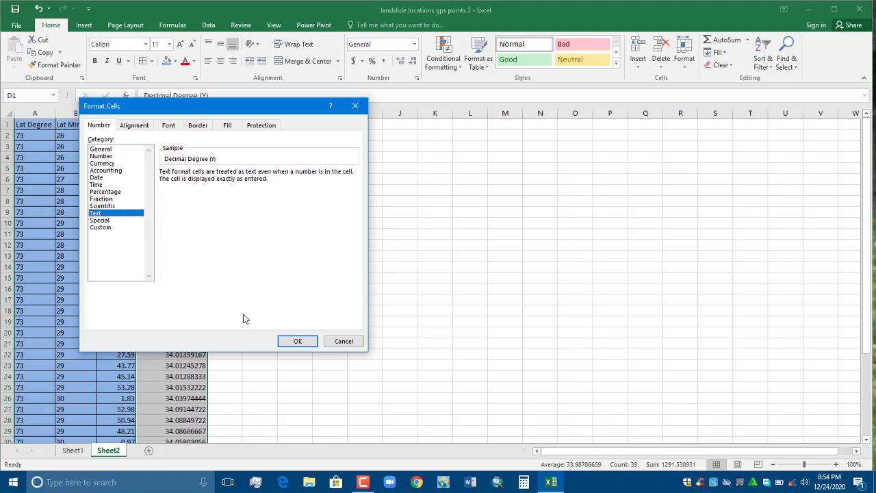
left_click(294, 341)
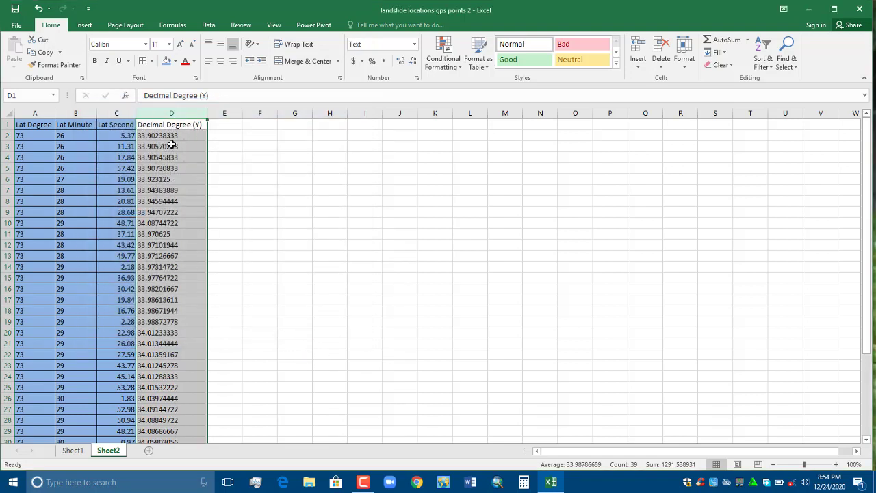
- Replace every "." with ",." in the Decimal Degree (Y) values of column D
key("ctrl+f")
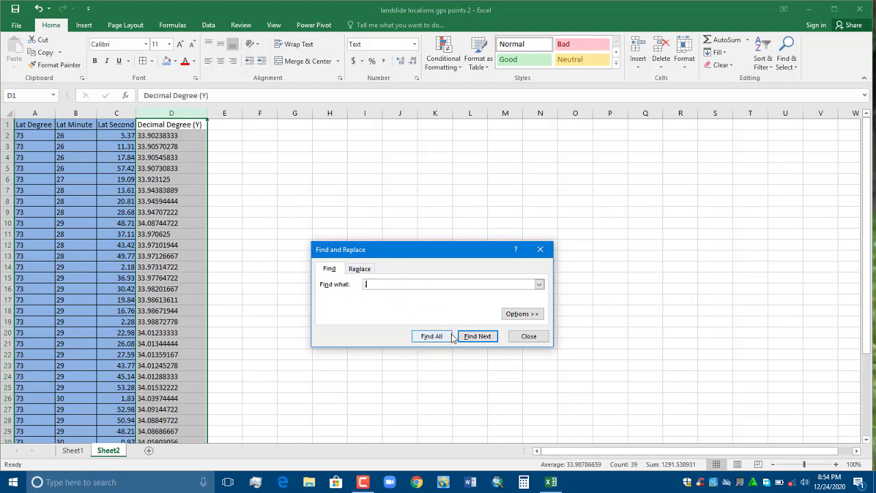
left_click(484, 338)
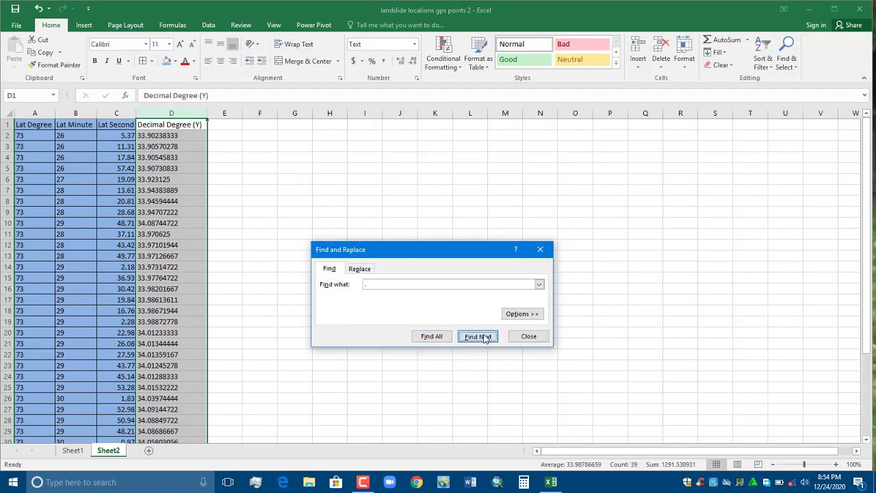
left_click(359, 269)
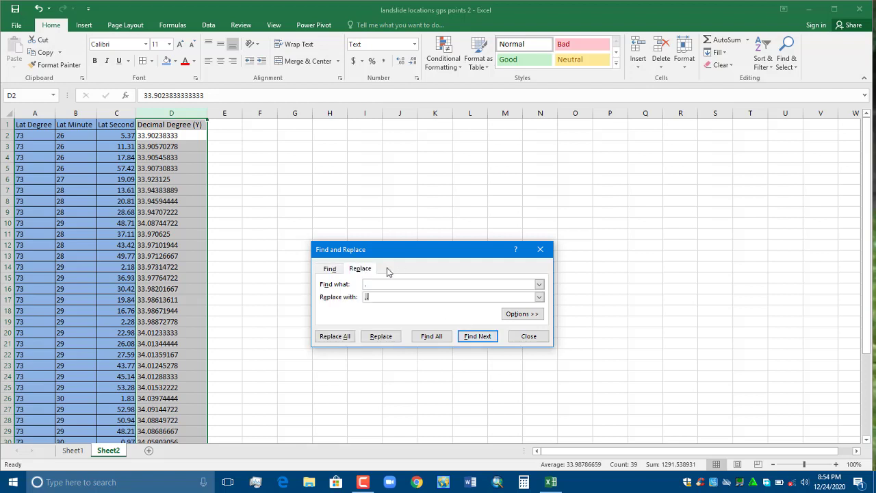
left_click(332, 338)
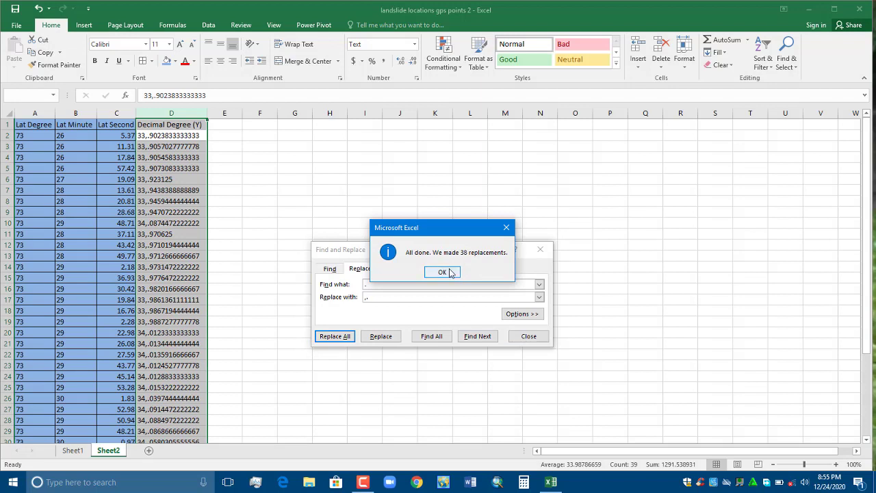
left_click(452, 271)
left_click(528, 337)
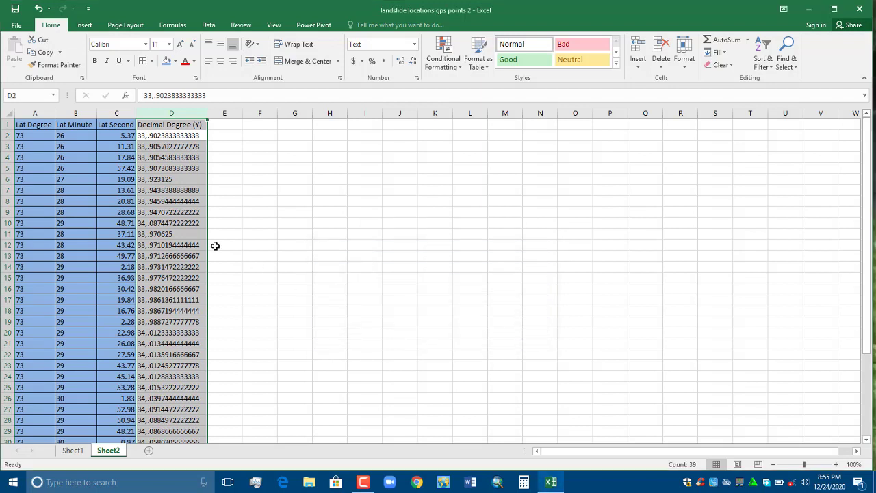
key("ctrl+f")
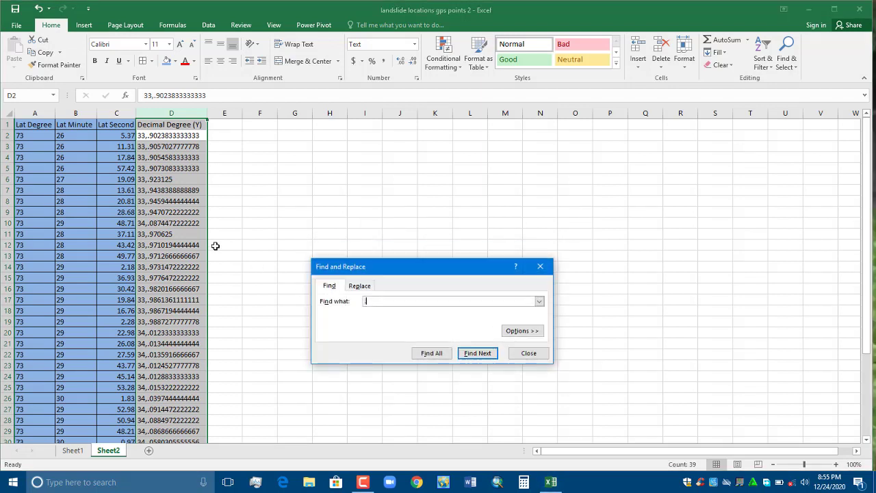
left_click(540, 267)
left_click(313, 267)
- Split column D with Text to Columns as comma-delimited data in General format, with destination $D$1
left_click(176, 113)
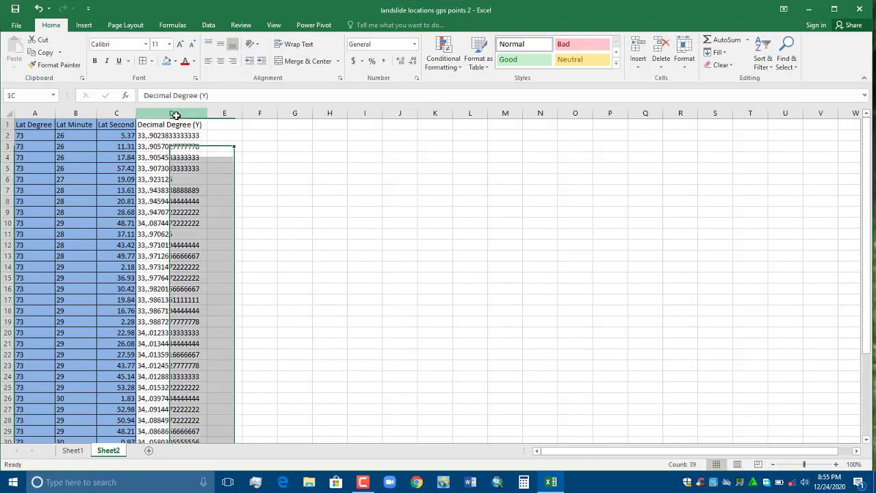
left_click(208, 26)
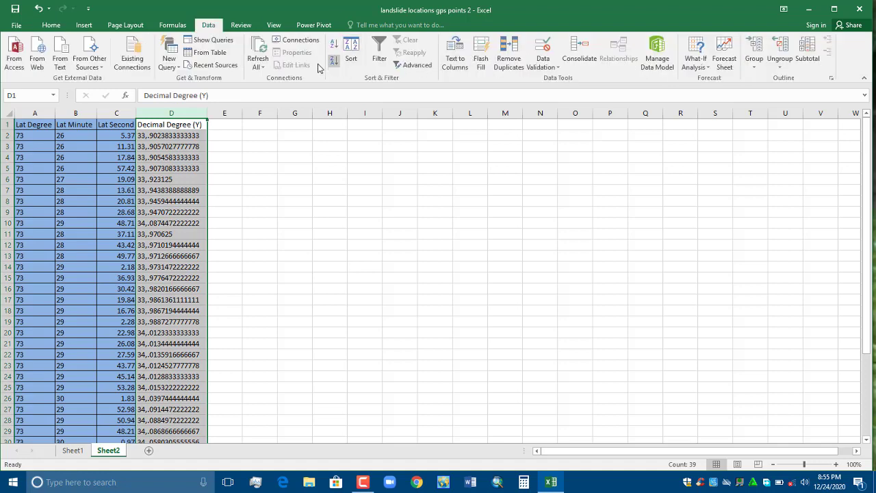
left_click(455, 54)
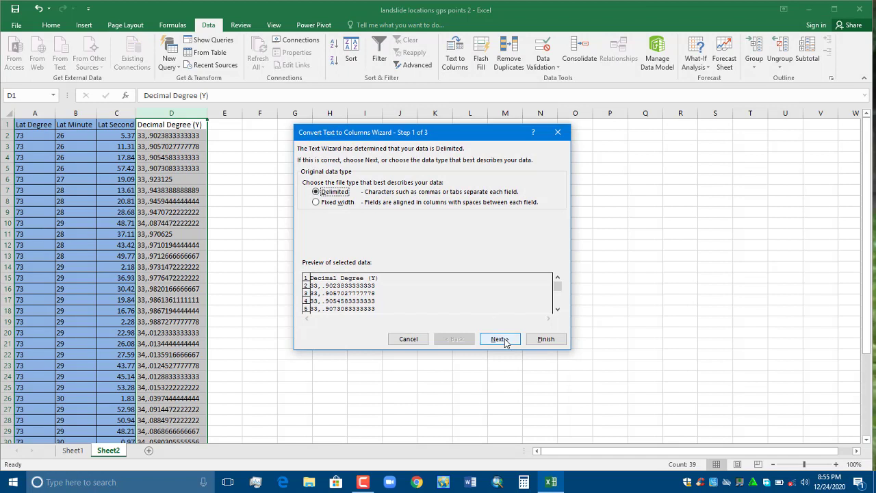
left_click(507, 340)
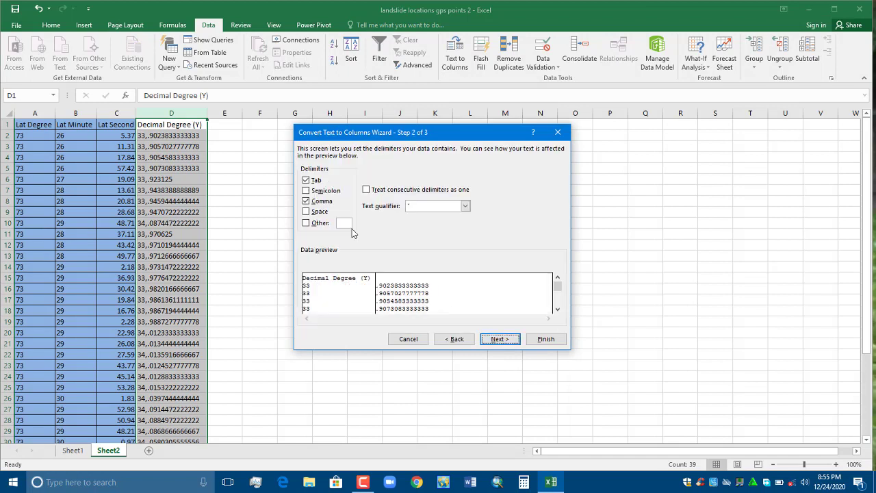
left_click(505, 339)
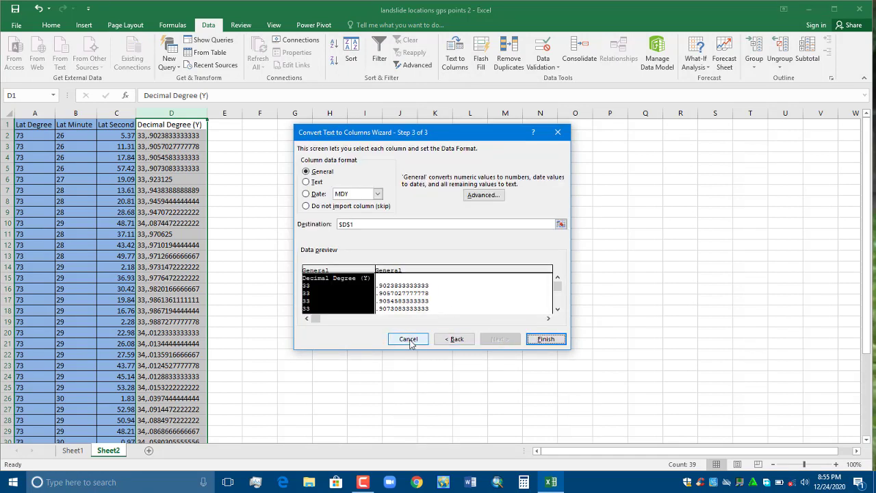
left_click(545, 340)
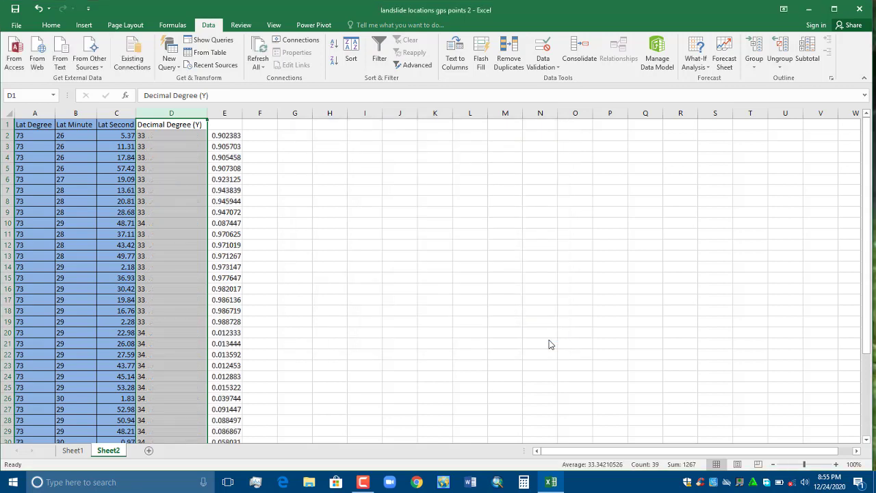
- Change the header in cell D1 to Long Degree and narrow column D to fit it
left_click(182, 125)
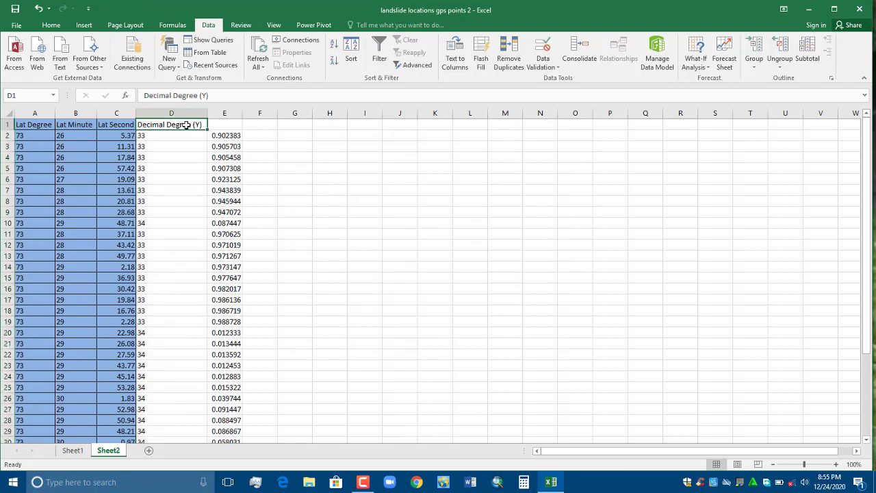
double_click(186, 125)
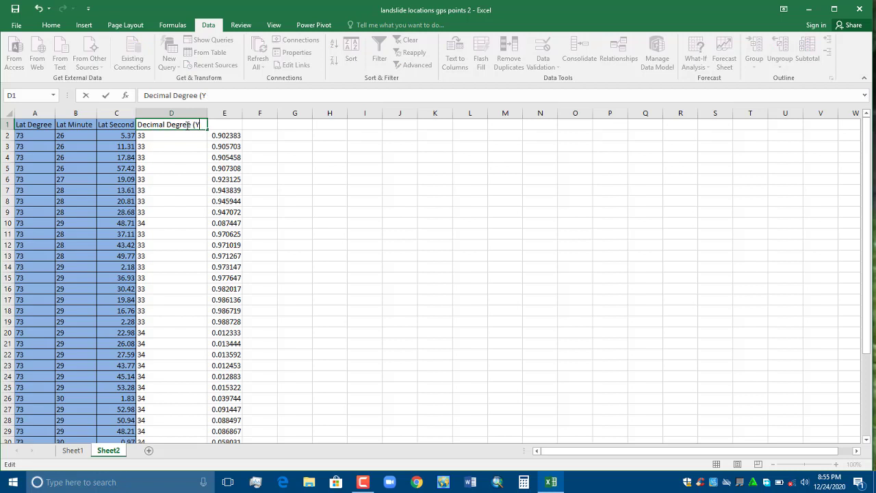
key("BackSpace")
key("BackSpace")
key("BackSpace")
key("BackSpace")
key("BackSpace")
key("BackSpace")
key("BackSpace")
key("BackSpace")
key("BackSpace")
key("BackSpace")
key("BackSpace")
key("BackSpace")
key("BackSpace")
key("BackSpace")
key("BackSpace")
key("BackSpace")
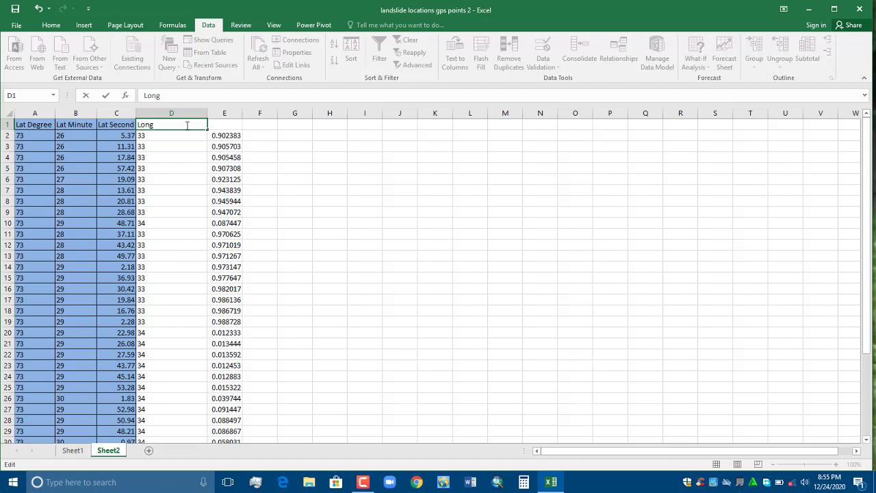
type("gree")
key("Return")
left_click(189, 125)
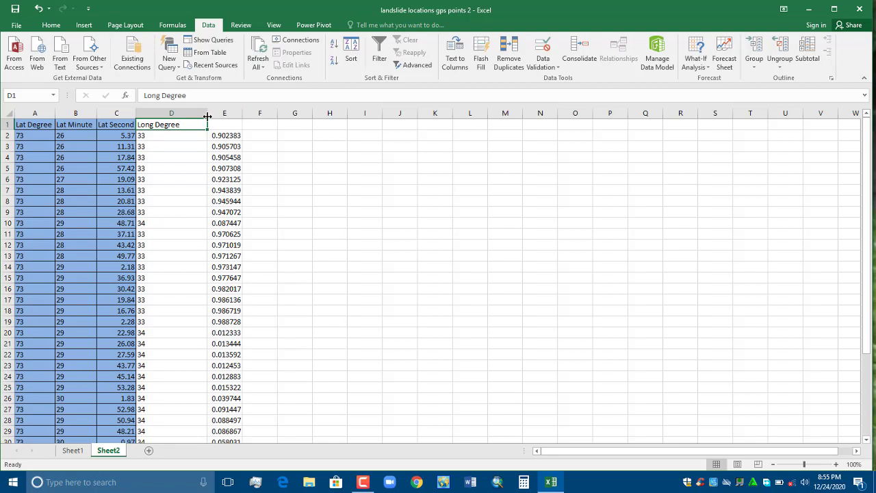
left_click_drag(207, 116, 182, 117)
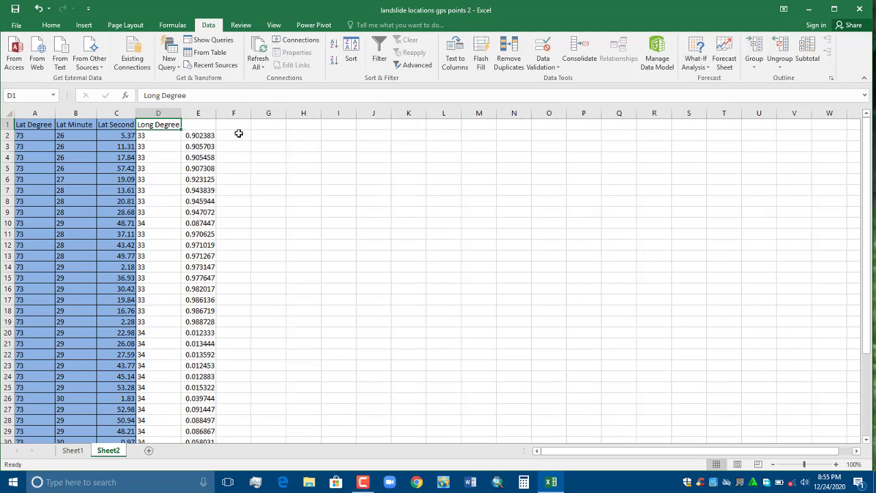
- Fill the Long Degree column D with a light red theme colour
left_click(164, 114)
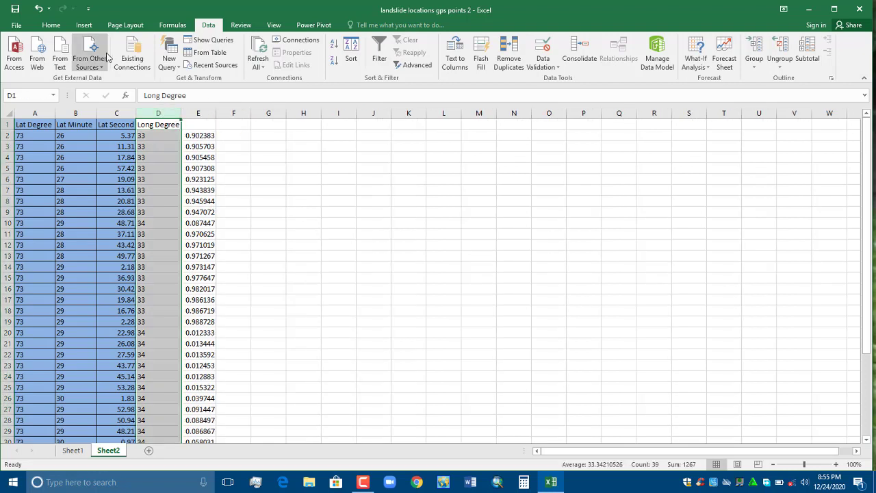
left_click(49, 26)
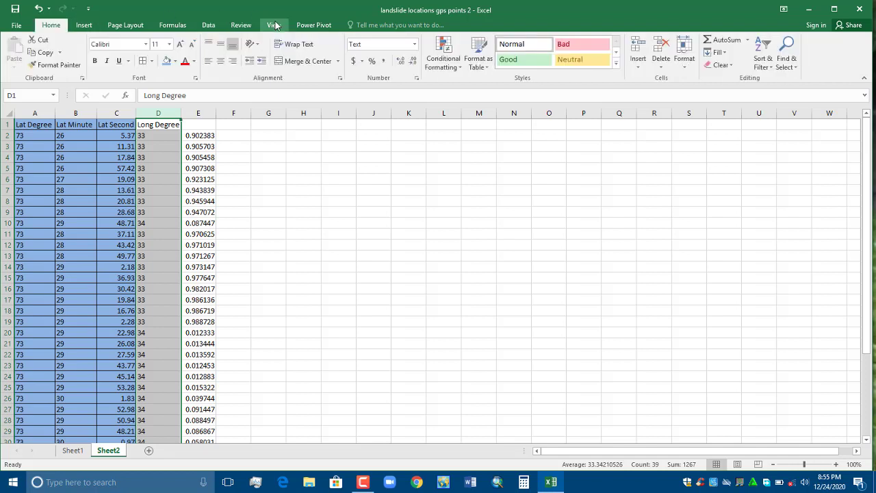
left_click(174, 61)
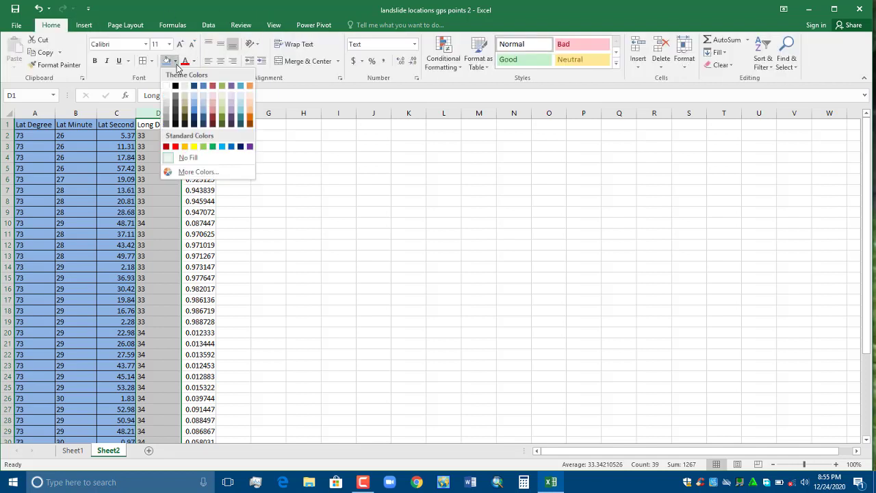
left_click(215, 100)
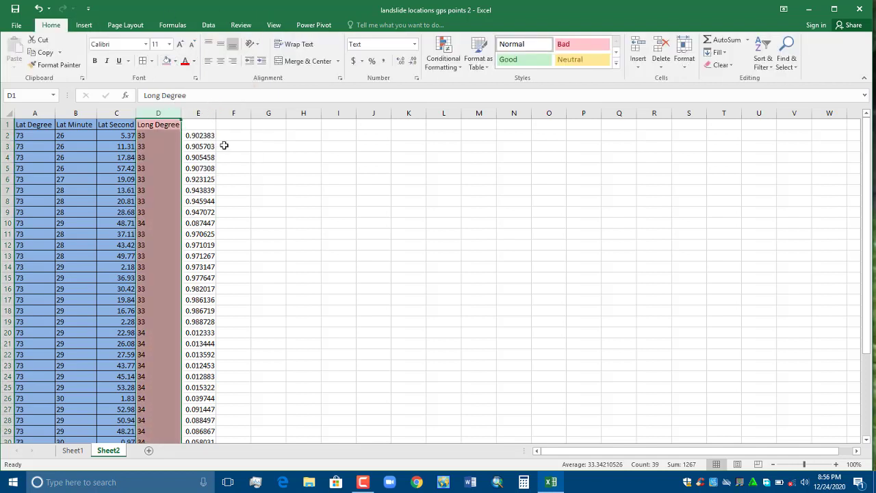
left_click(289, 157)
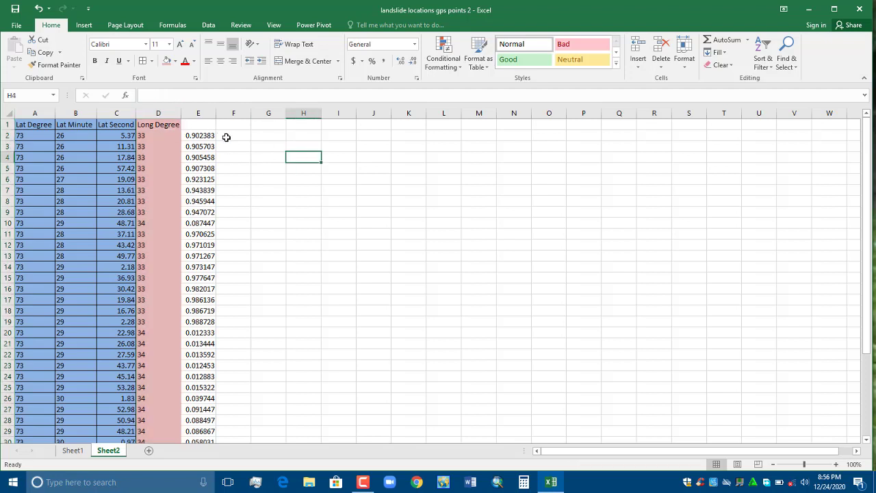
- Enter the formula =E2*60 in cell F2 and fill it down to F39
left_click(200, 113)
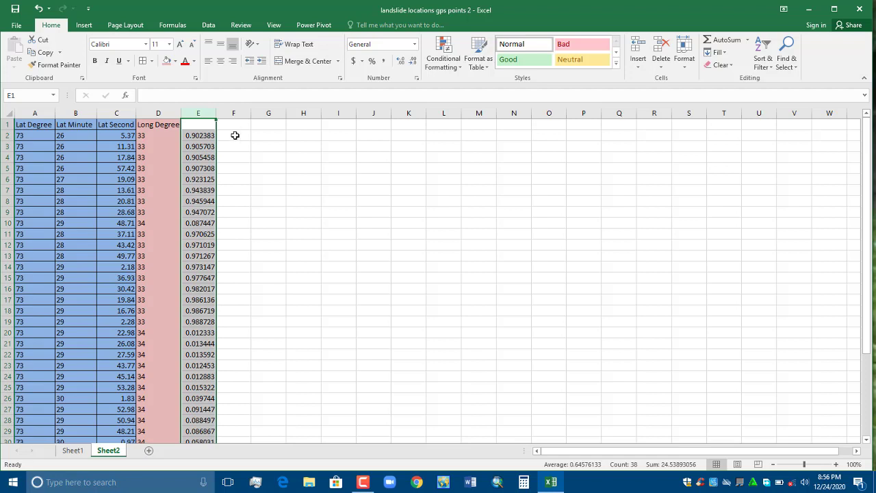
double_click(235, 135)
type("=")
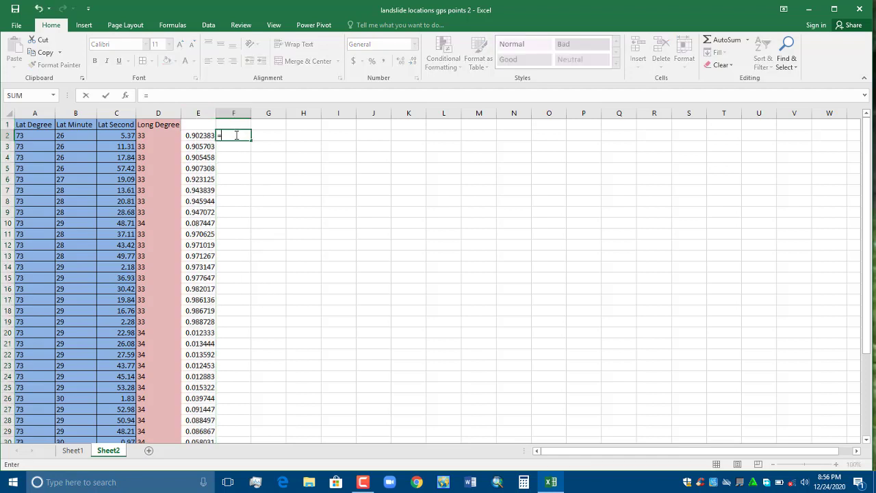
left_click(200, 135)
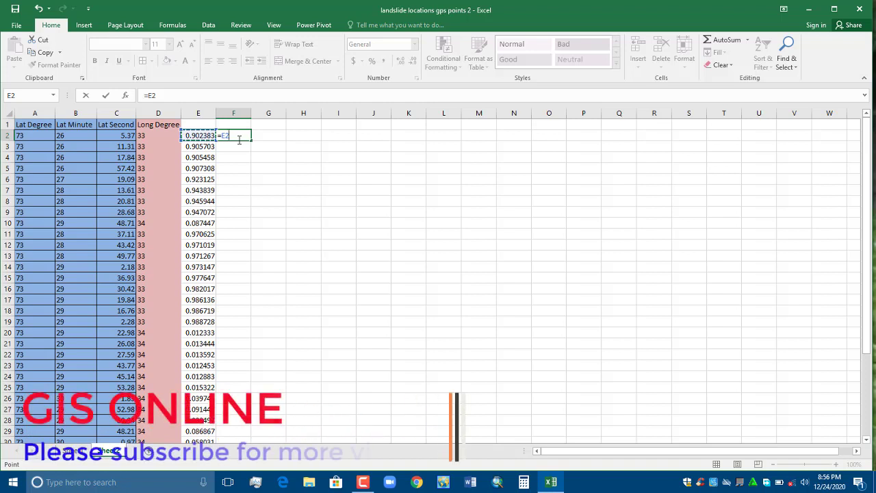
type("*")
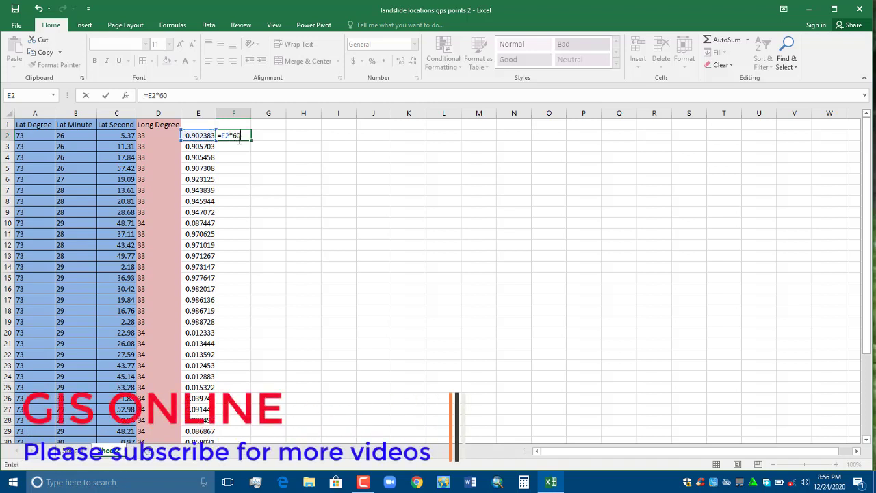
type("60")
key("Return")
left_click(239, 139)
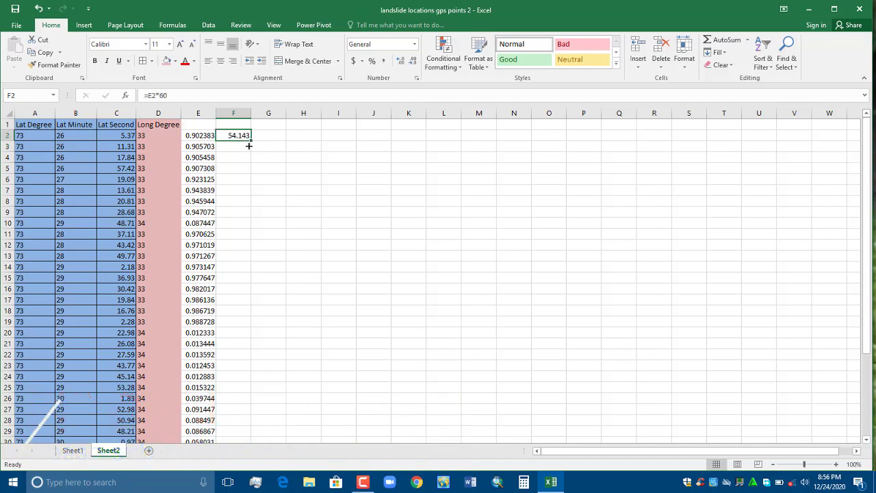
left_click_drag(251, 140, 225, 426)
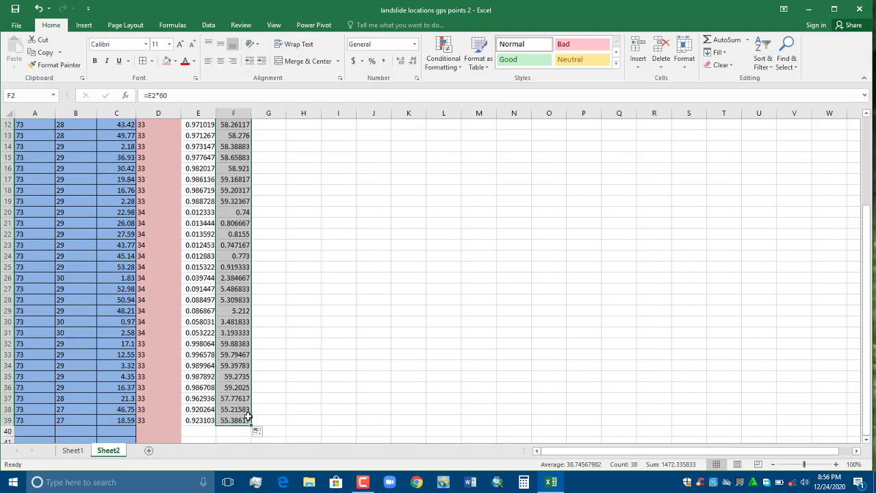
- Copy column F and paste it into column G as values only
left_click_drag(860, 264, 864, 172)
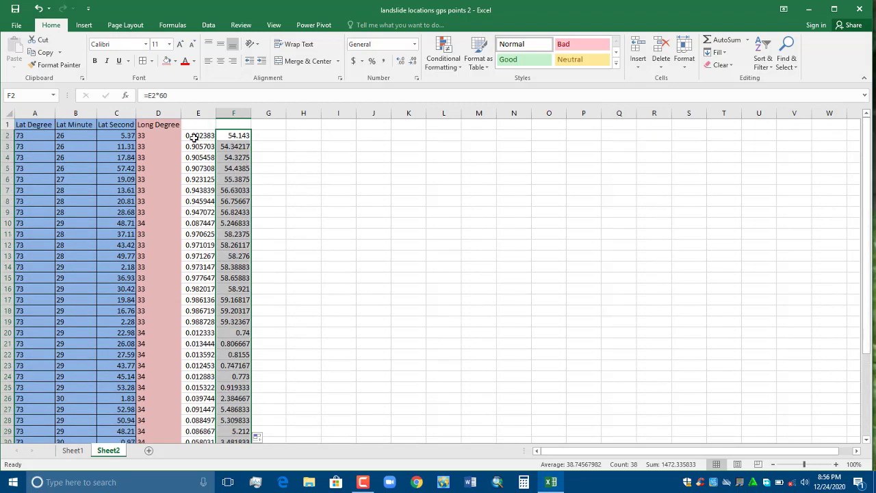
right_click(237, 113)
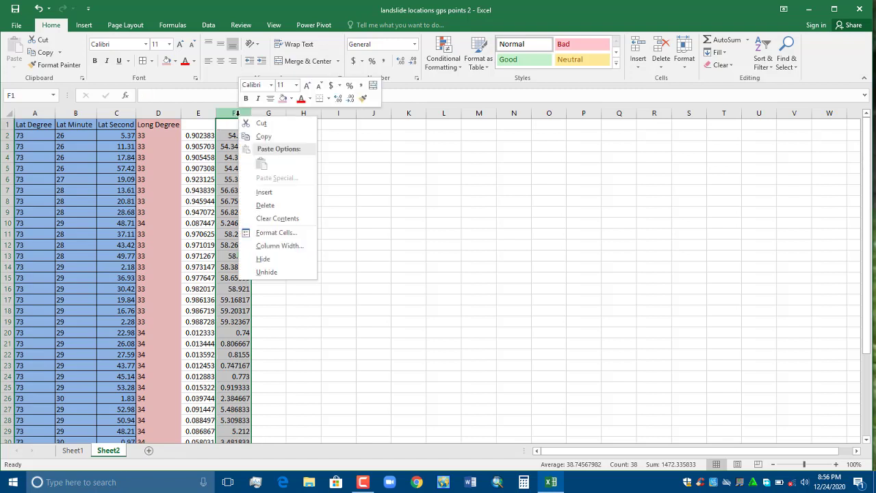
left_click(273, 141)
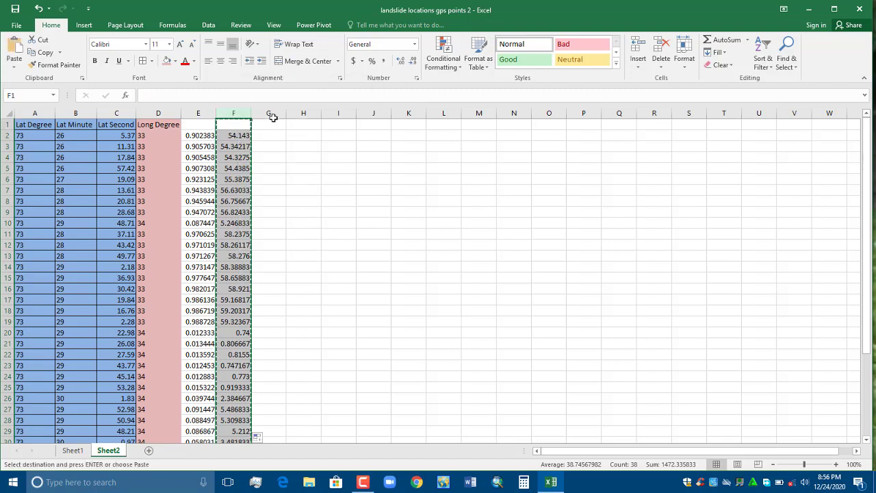
left_click(272, 114)
right_click(273, 115)
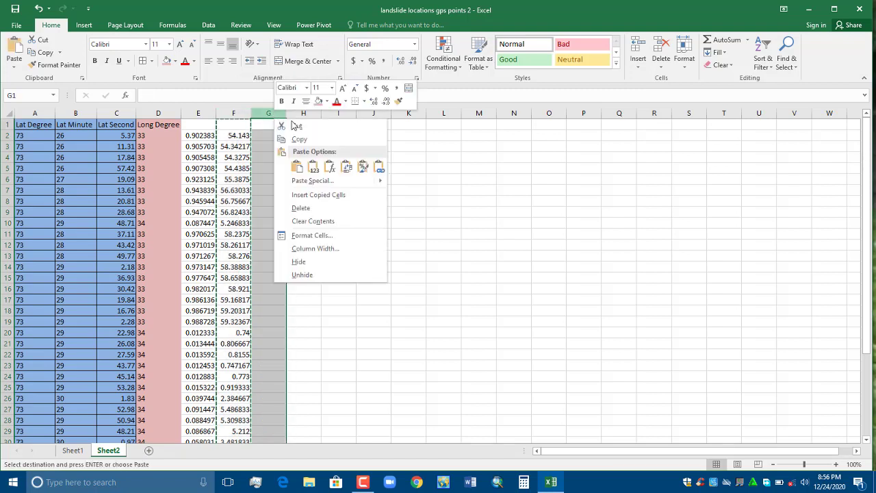
left_click(315, 171)
left_click(337, 190)
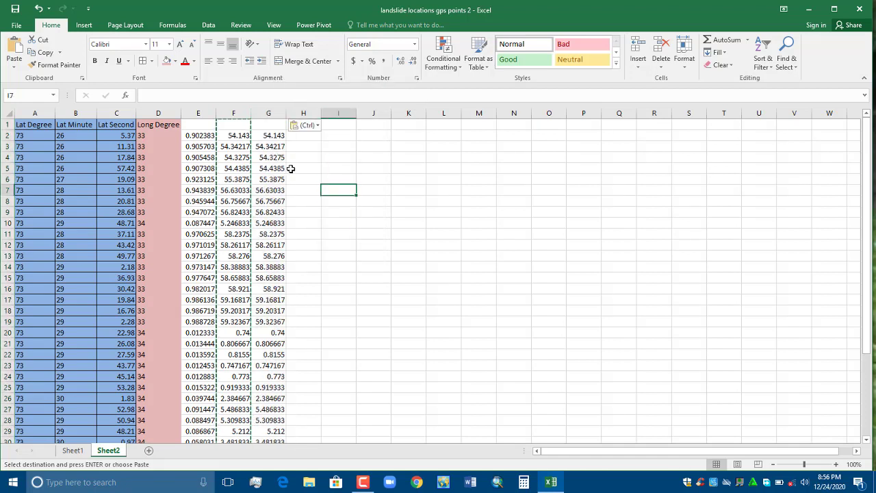
- Delete columns E and F, which hold the decimal fractions and their formula results
left_click_drag(196, 112, 227, 114)
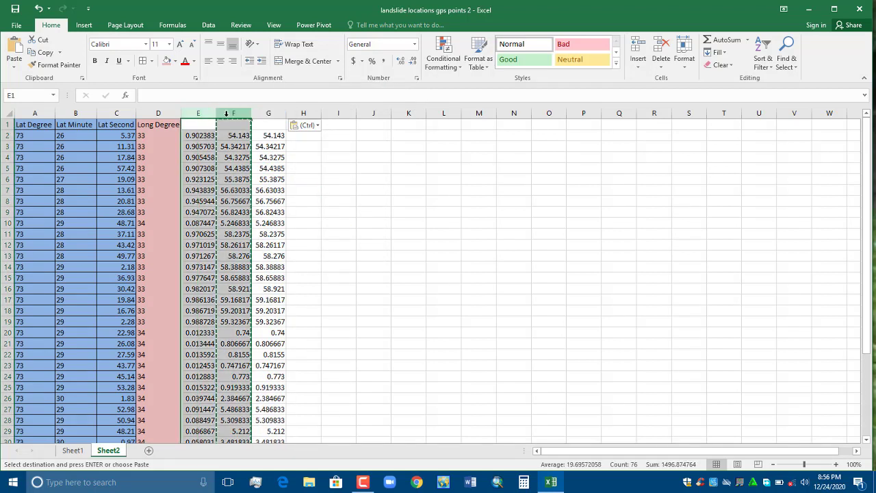
right_click(228, 114)
left_click(255, 206)
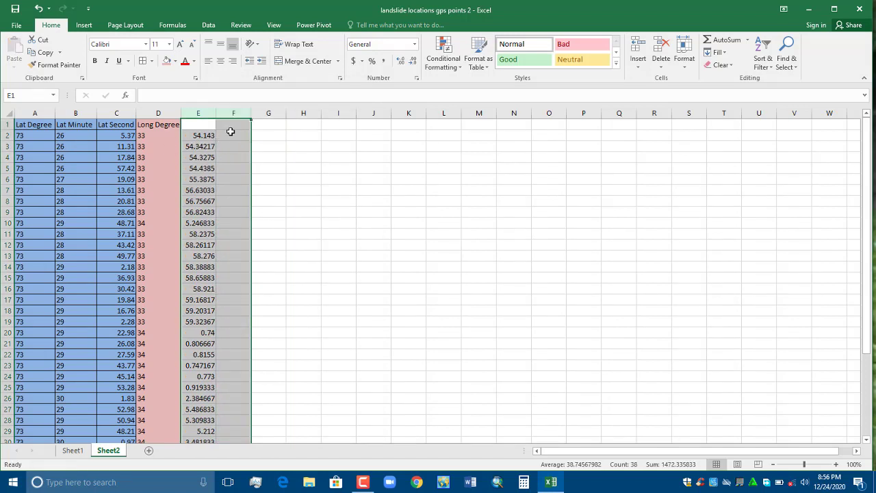
left_click(319, 156)
- Format column E with the decimal longitude minutes as Text
left_click(203, 113)
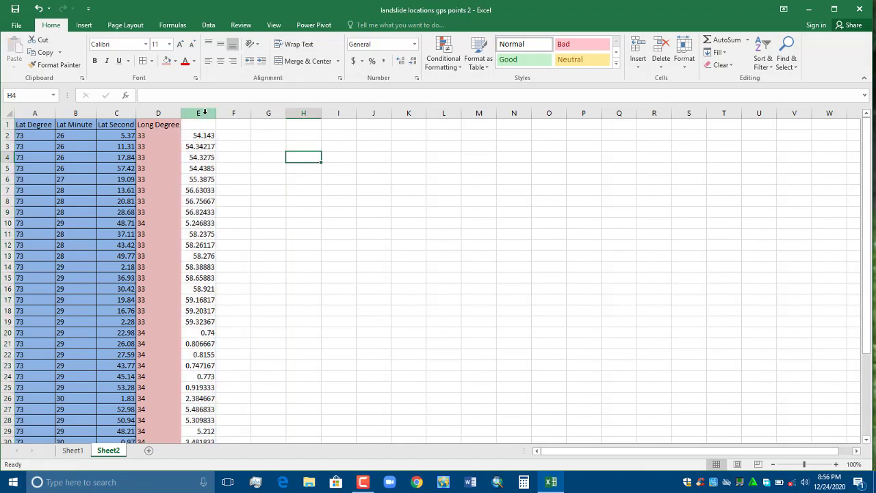
right_click(203, 114)
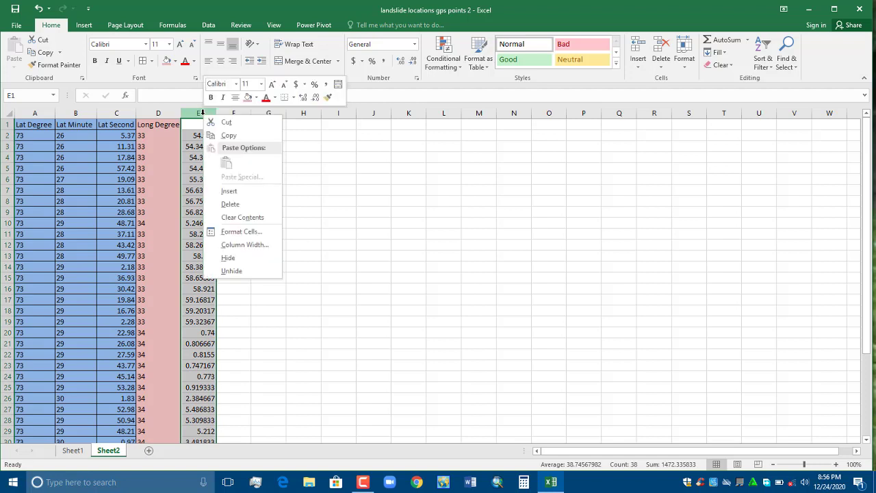
left_click(241, 231)
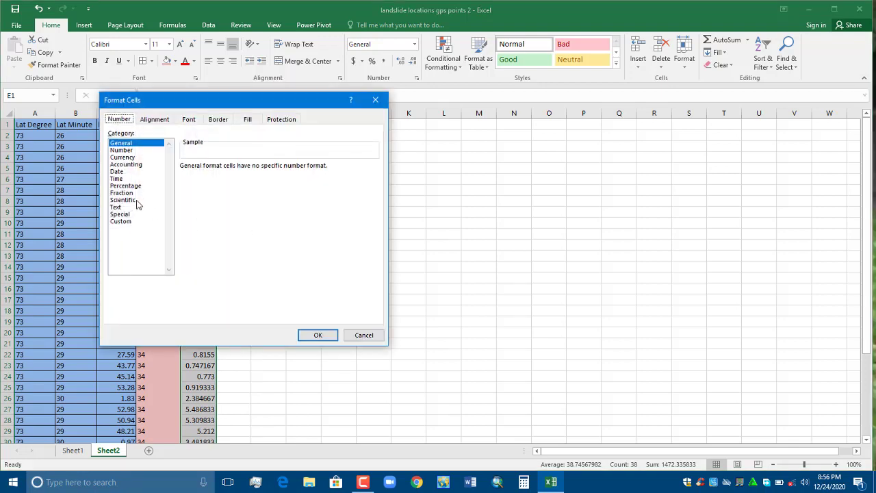
left_click(121, 206)
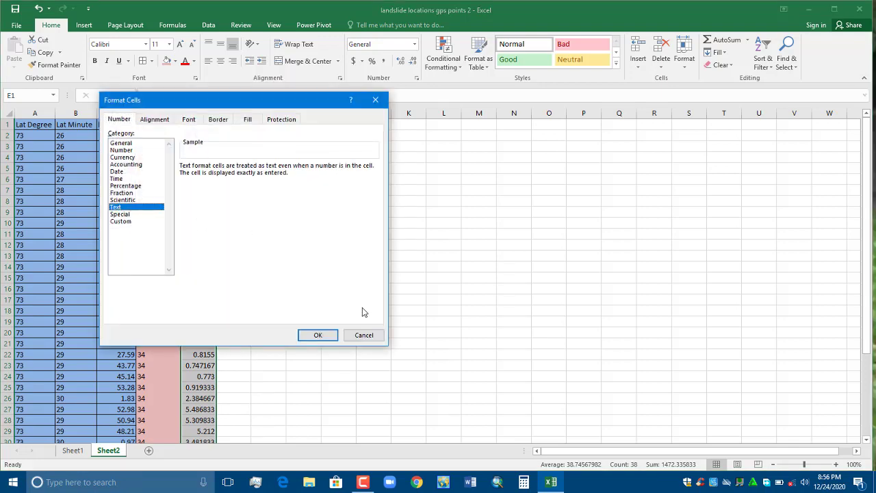
left_click(319, 337)
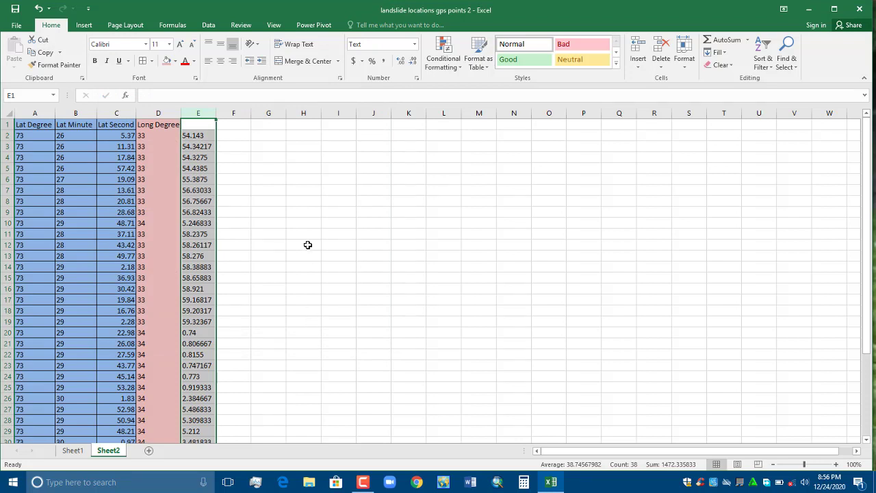
- Replace every "." with ",." in the longitude minute values of column E
key("ctrl+f")
type(".")
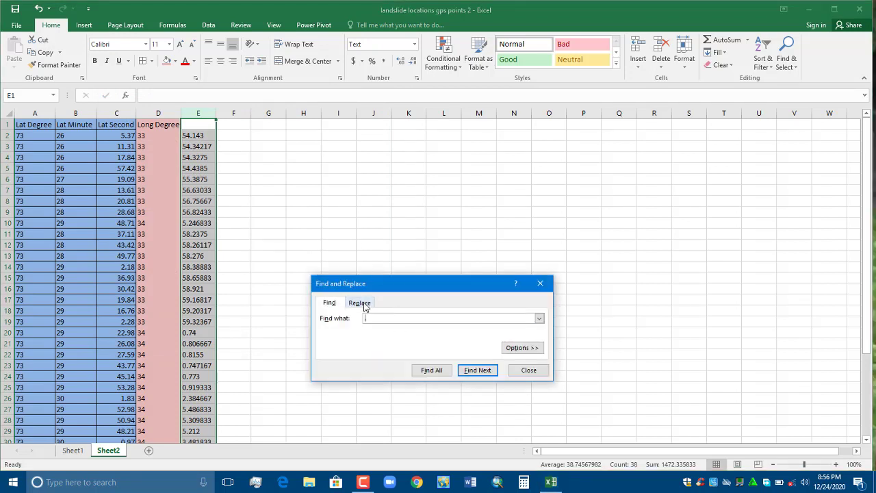
left_click(359, 303)
key("Tab")
type(",")
left_click(330, 370)
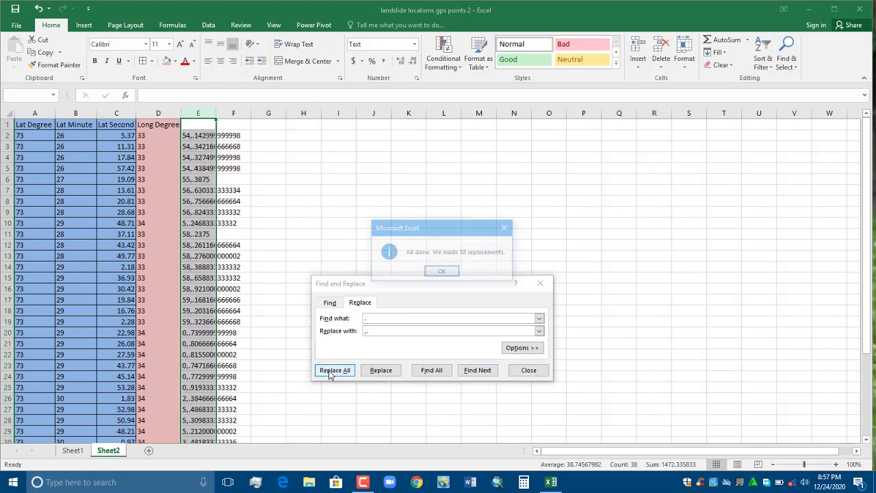
left_click(456, 272)
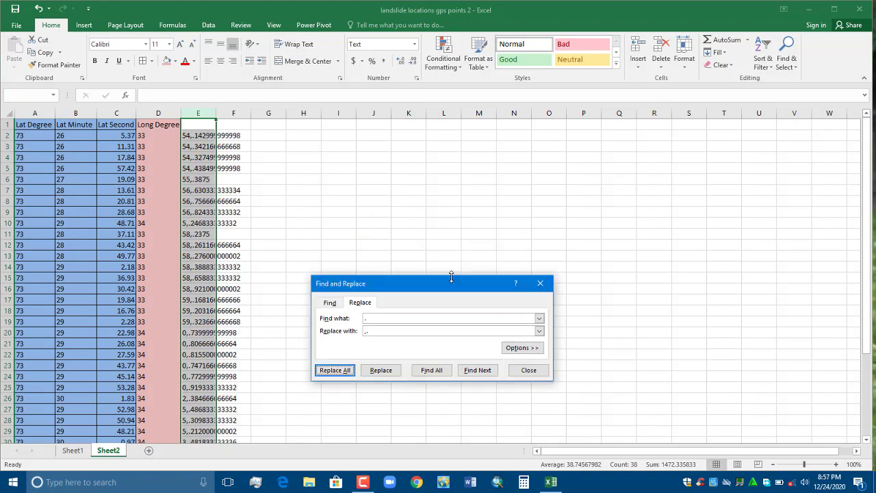
left_click(528, 369)
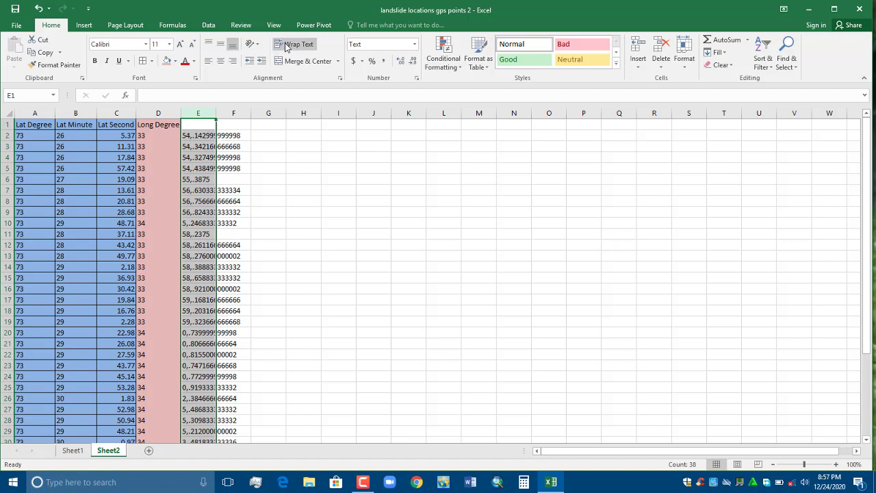
- Split column E with Text to Columns as comma-delimited data in General format, with destination $E$1
left_click(208, 26)
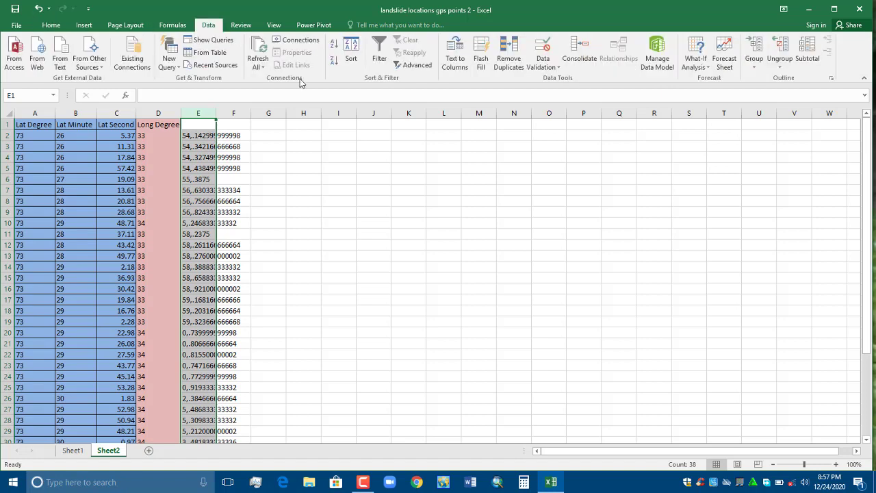
left_click(462, 73)
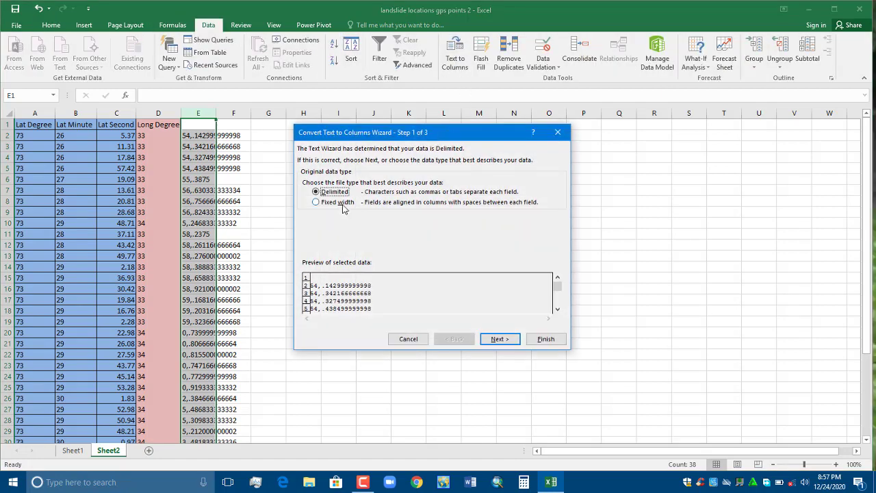
left_click(497, 339)
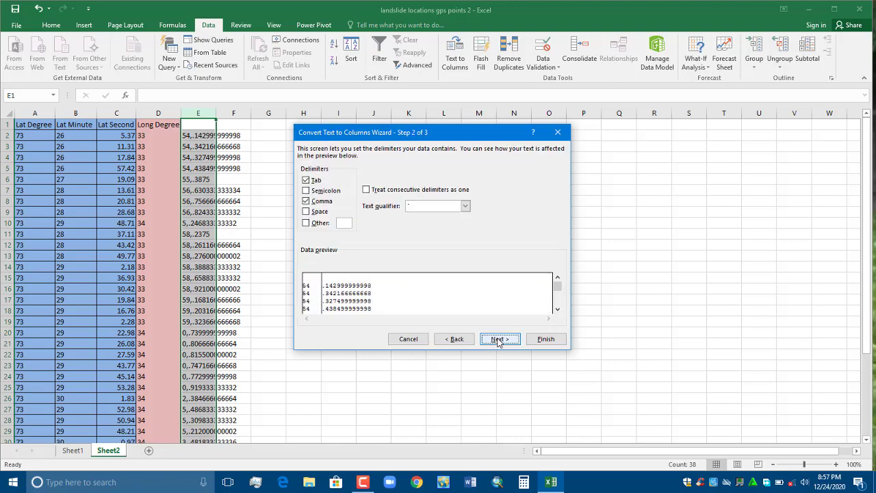
left_click(498, 339)
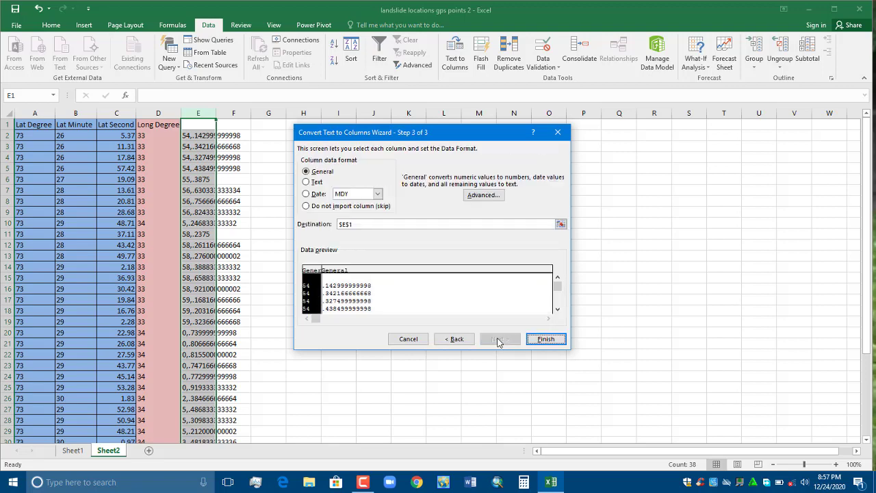
left_click(542, 339)
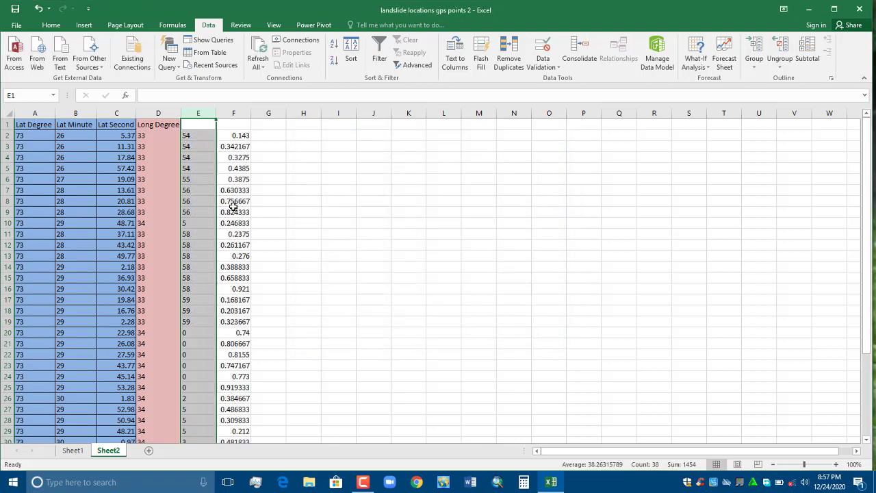
- Enter the header Long Minute in cell E1 and widen column E to fit it
double_click(201, 126)
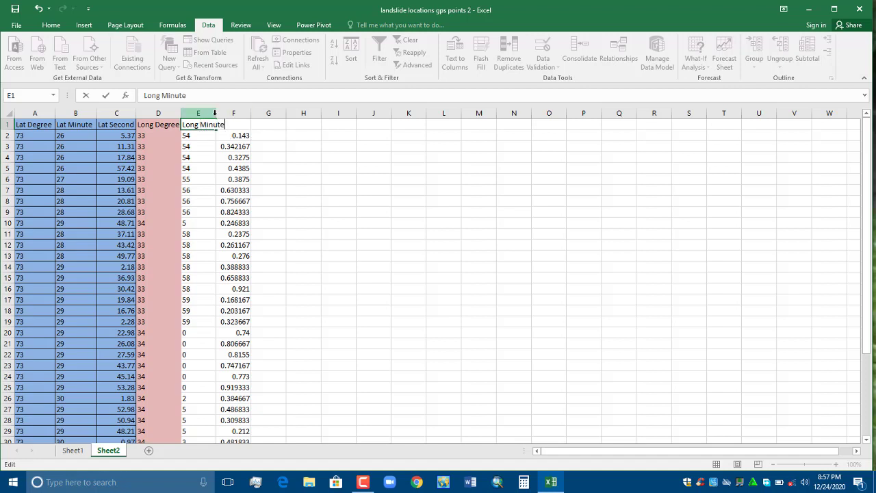
left_click(208, 145)
left_click_drag(216, 114, 226, 113)
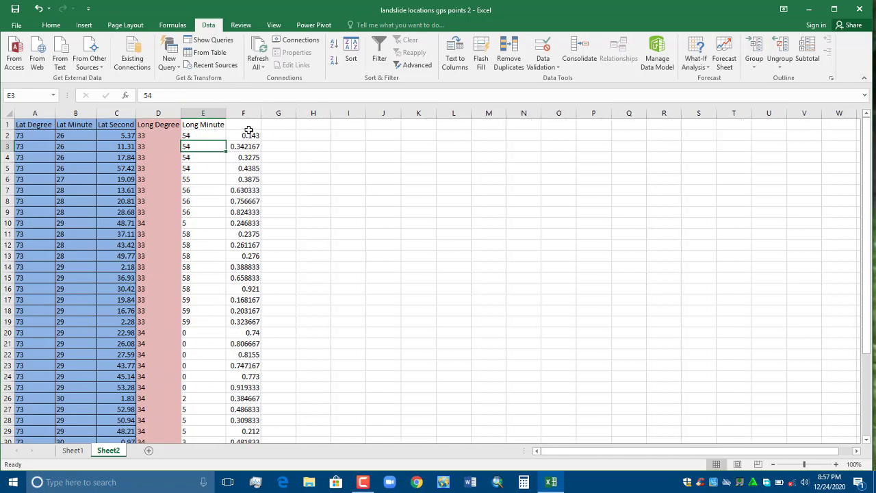
left_click(280, 137)
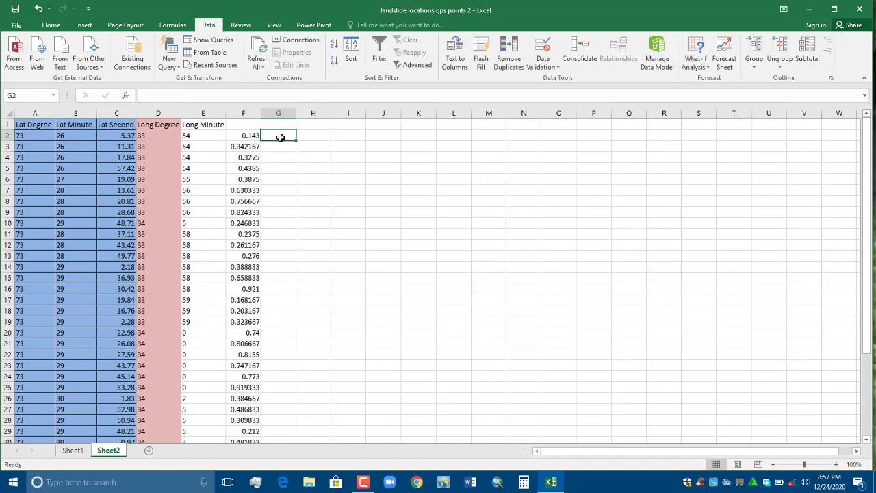
- Calculate the longitude seconds with =F2*60 in cell G2 and fill the formula down through G39
double_click(280, 137)
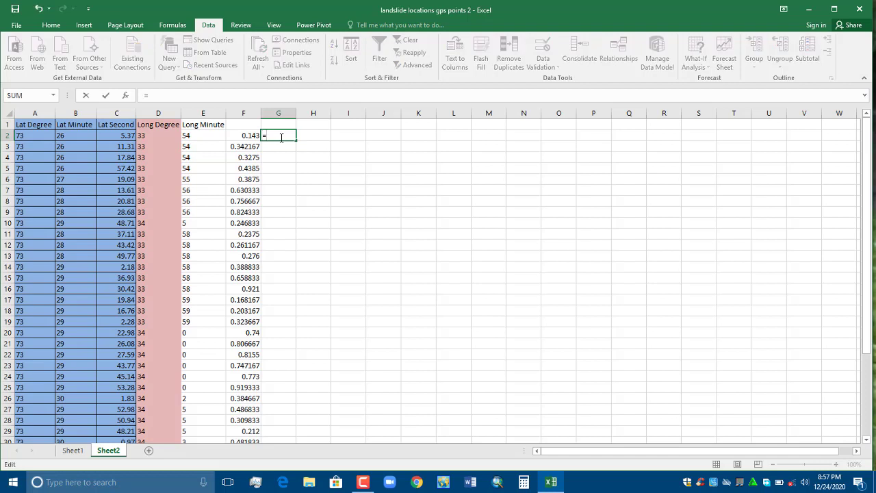
left_click(249, 135)
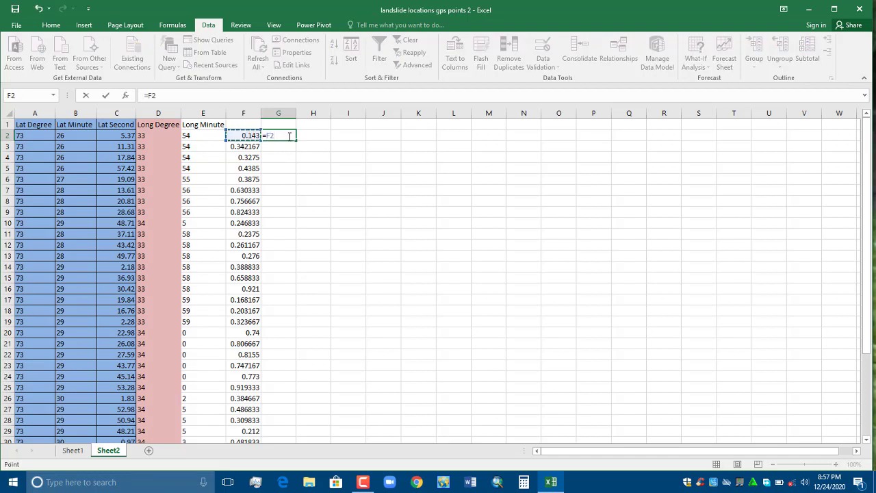
type("*")
key("Return")
left_click(293, 136)
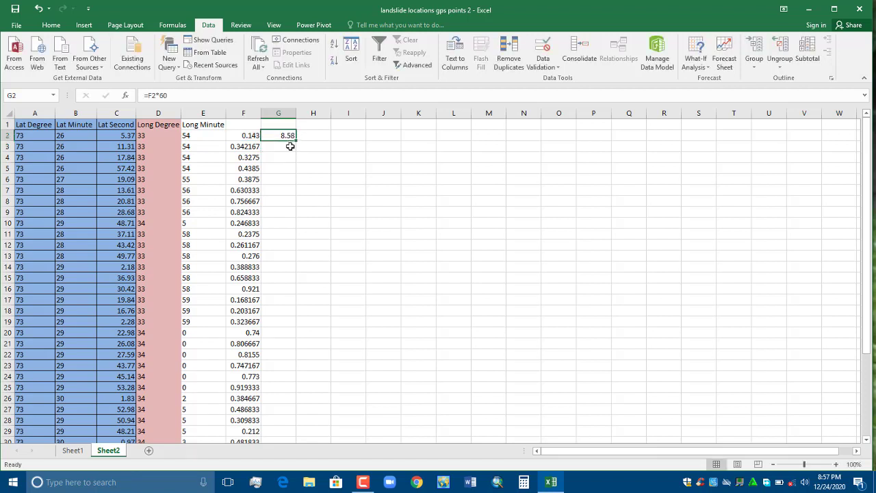
left_click_drag(295, 140, 278, 358)
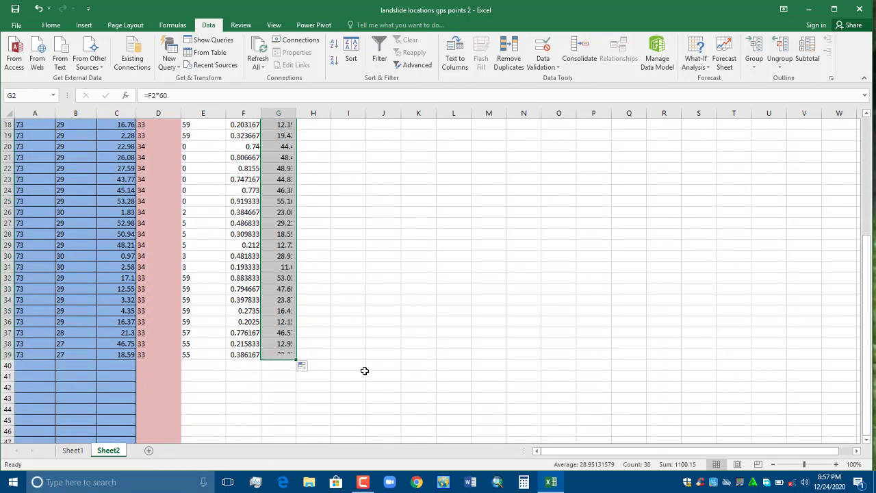
left_click_drag(868, 359, 869, 294)
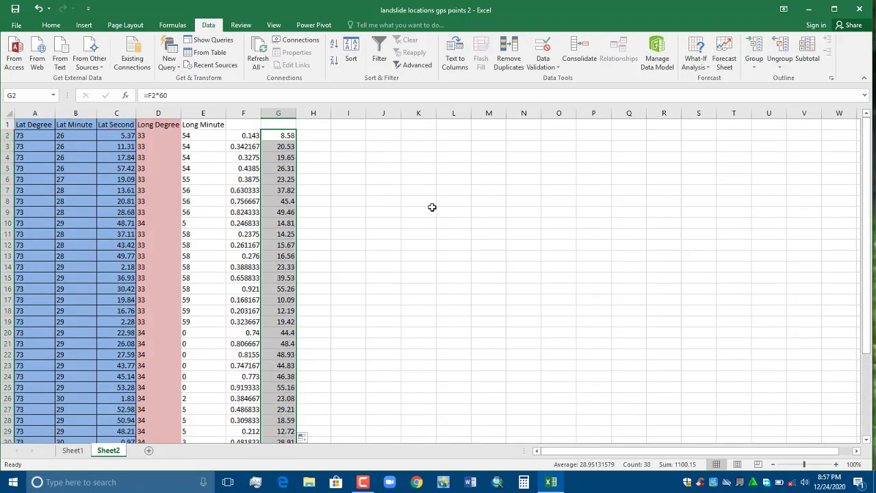
- Copy the calculated seconds in column G and paste them as values only into column H
right_click(285, 115)
left_click(306, 137)
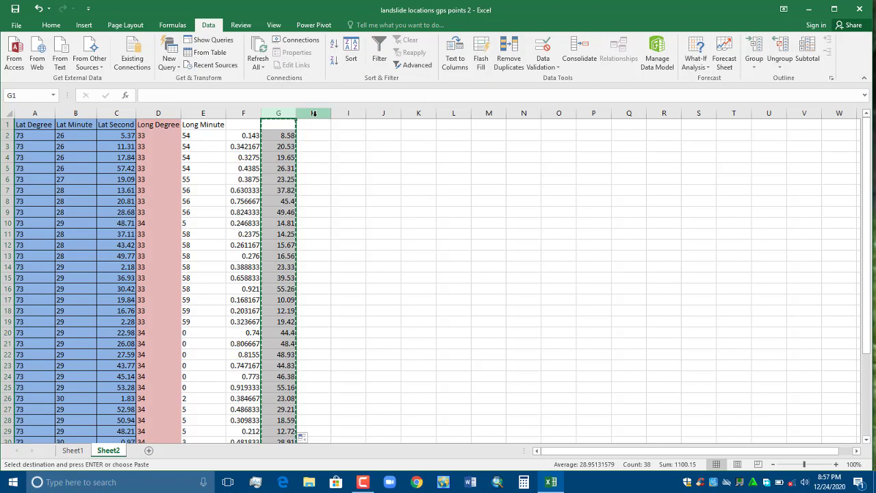
left_click(314, 114)
right_click(314, 115)
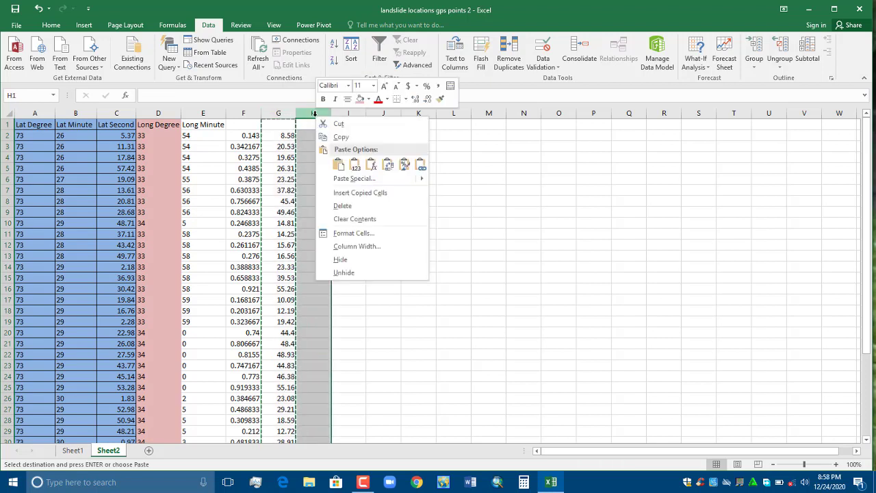
left_click(355, 164)
- Delete columns F and G with the decimal minute fractions and the seconds formulas
left_click_drag(243, 114, 274, 113)
right_click(269, 137)
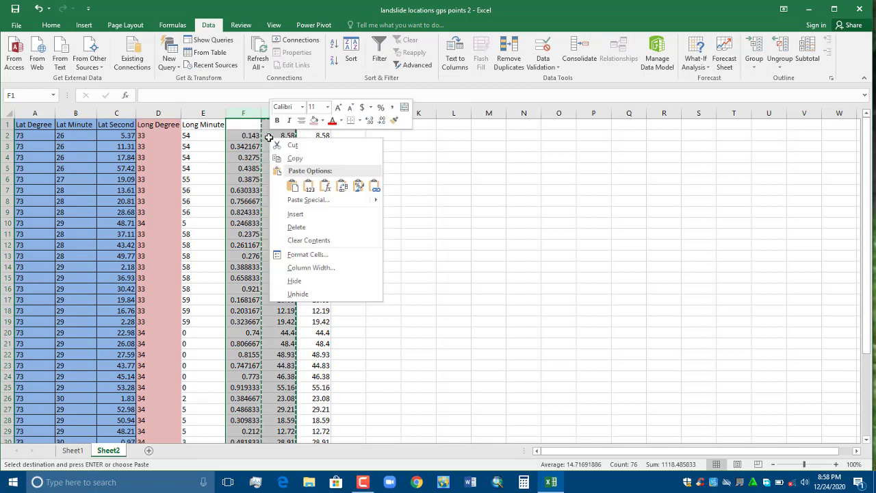
left_click(299, 228)
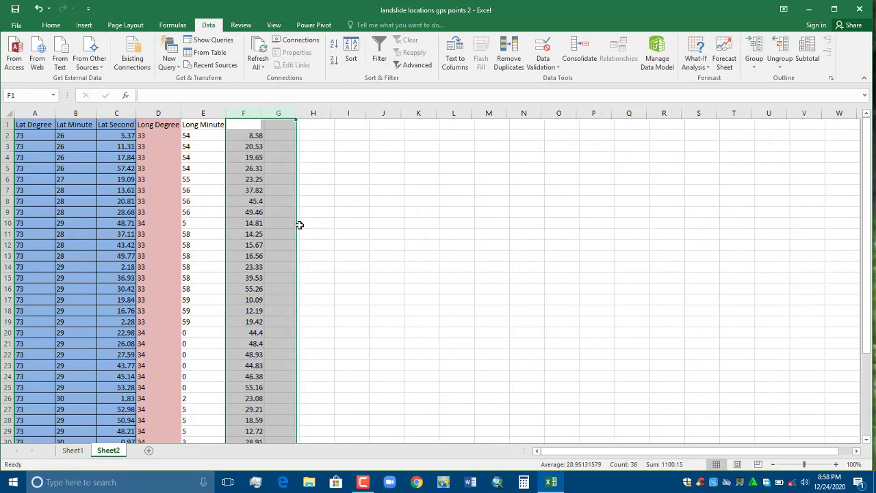
- Enter the header Long Second in cell F1 and widen column F to fit it
double_click(243, 125)
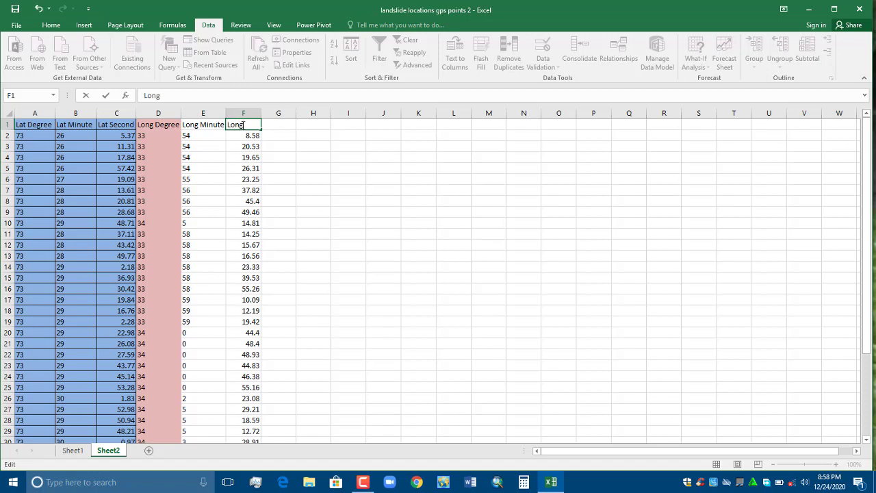
type("Second")
left_click(292, 154)
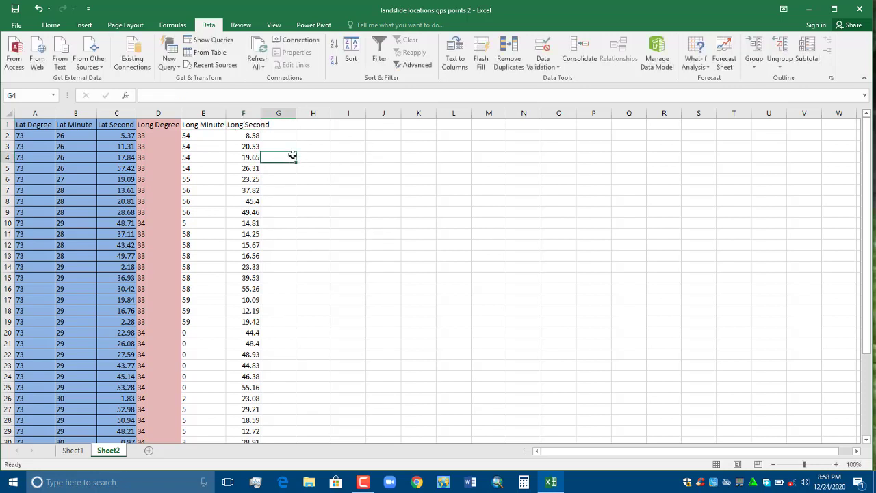
left_click(241, 126)
left_click_drag(260, 113, 275, 113)
left_click(365, 179)
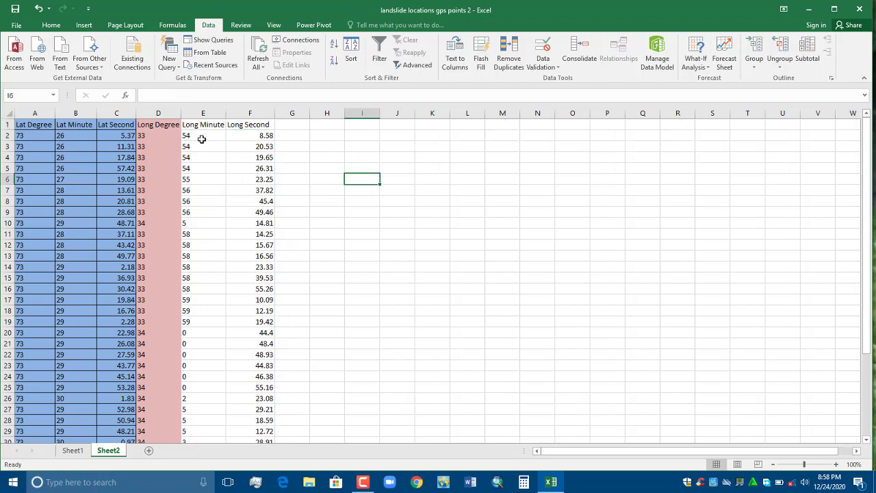
- Fill the three longitude columns D to F with the light red color already used for Long Degree
left_click_drag(158, 113, 247, 114)
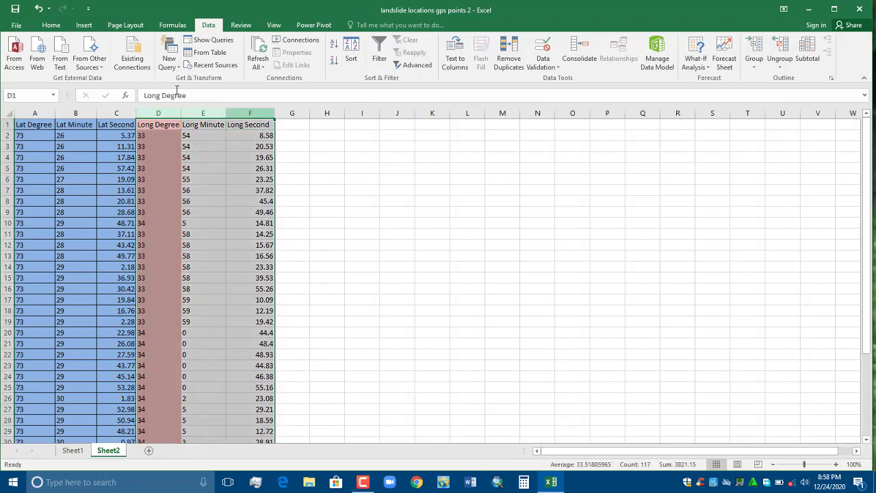
left_click(51, 25)
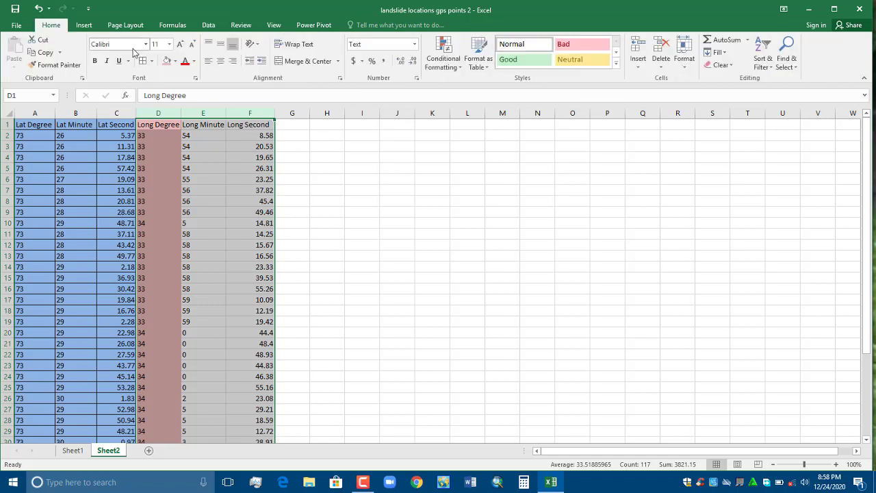
left_click(166, 60)
left_click(467, 146)
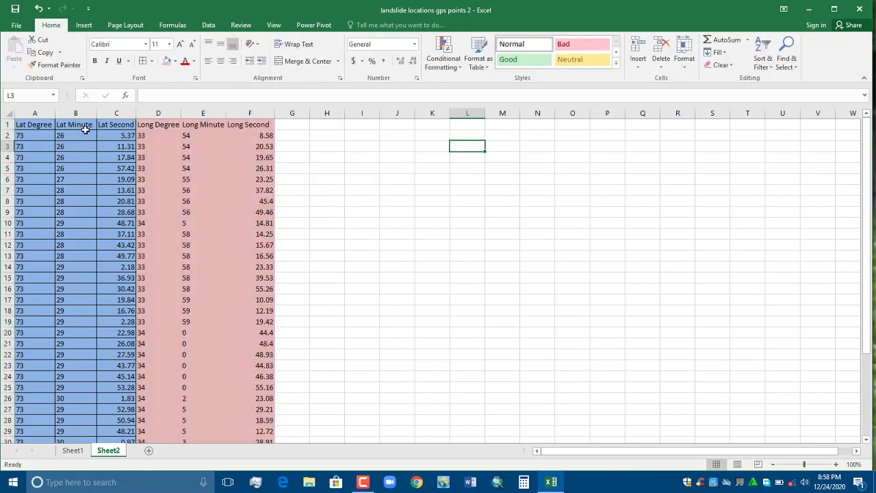
- Fill the header cells A1:F1 with the lightest gray shade of the white theme color
left_click(5, 125)
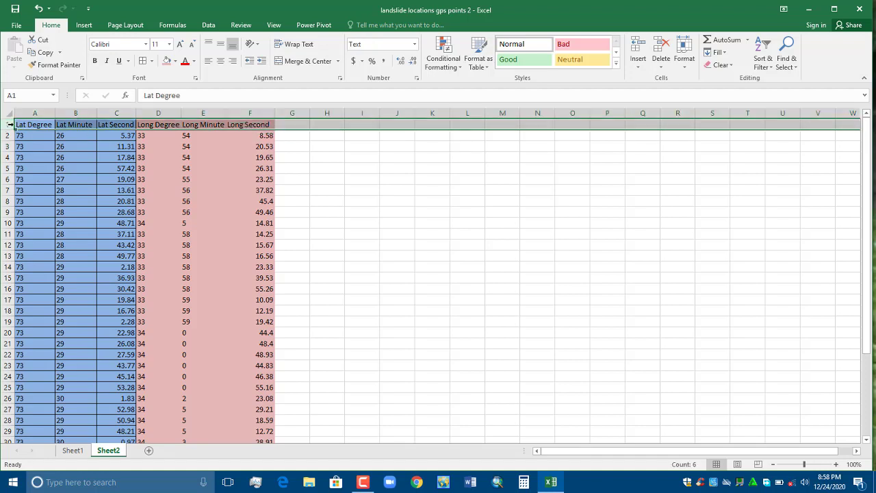
left_click_drag(20, 125, 240, 113)
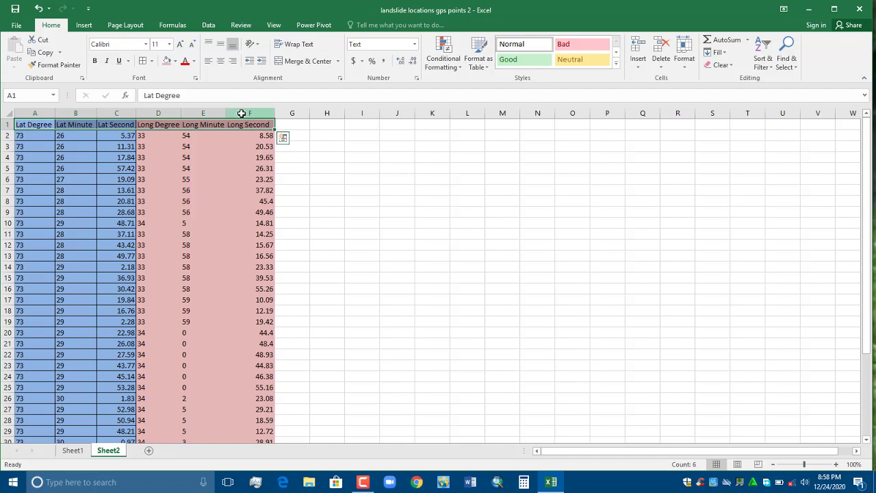
left_click(174, 62)
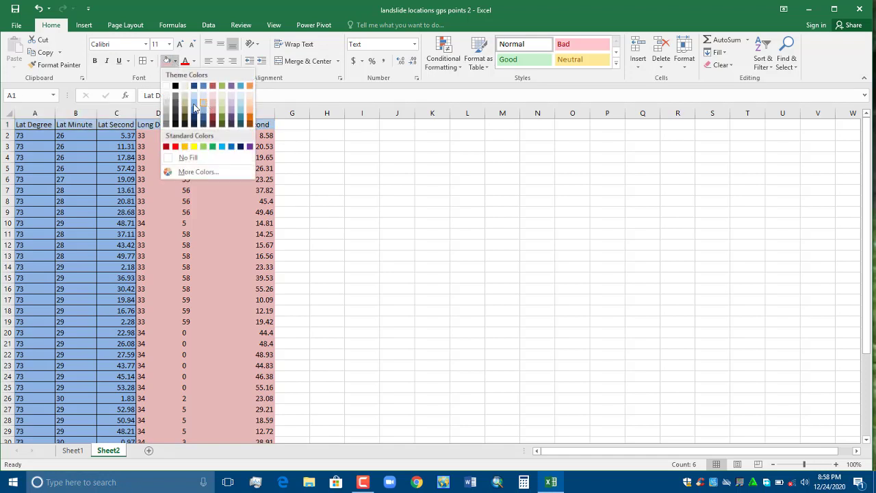
left_click(167, 98)
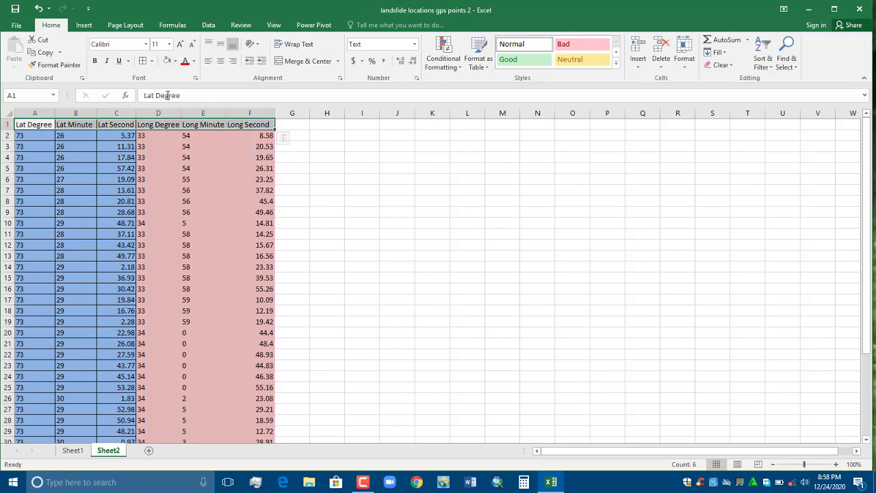
left_click(354, 158)
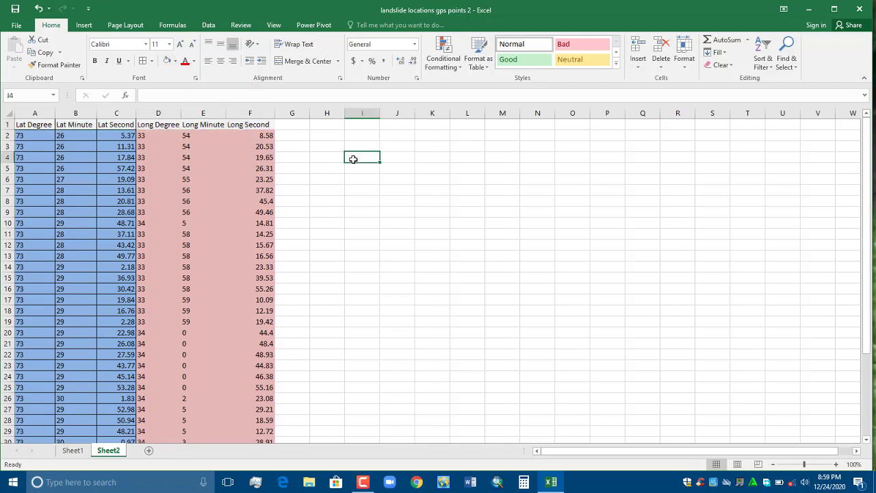
- Apply all borders to the longitude columns D to F
left_click_drag(155, 113, 248, 114)
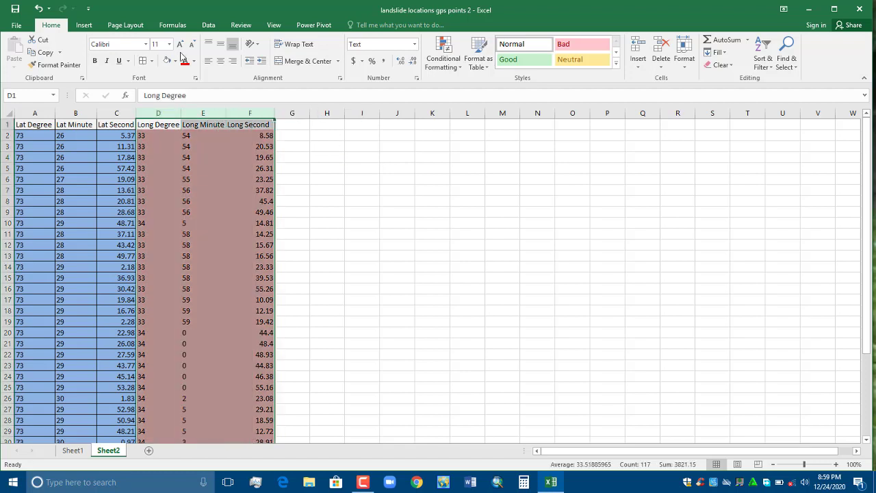
left_click(142, 60)
left_click(385, 170)
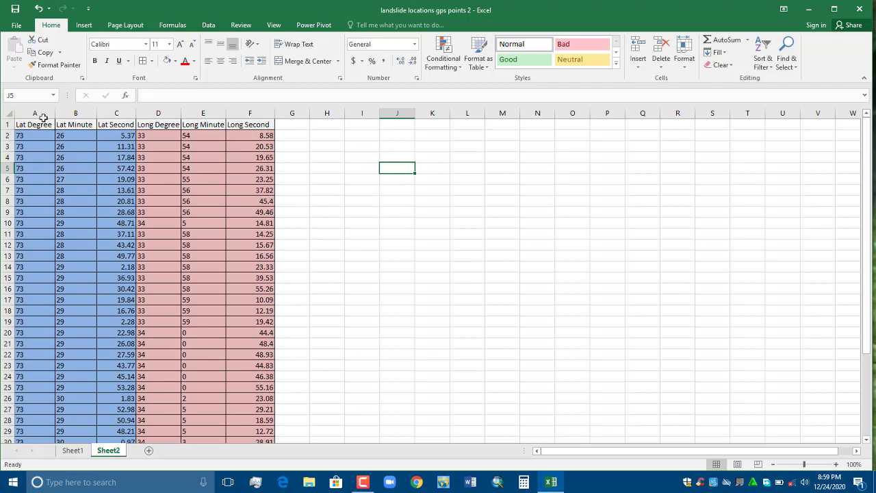
- Fill the header cells A1:F1 with standard yellow
left_click(44, 127)
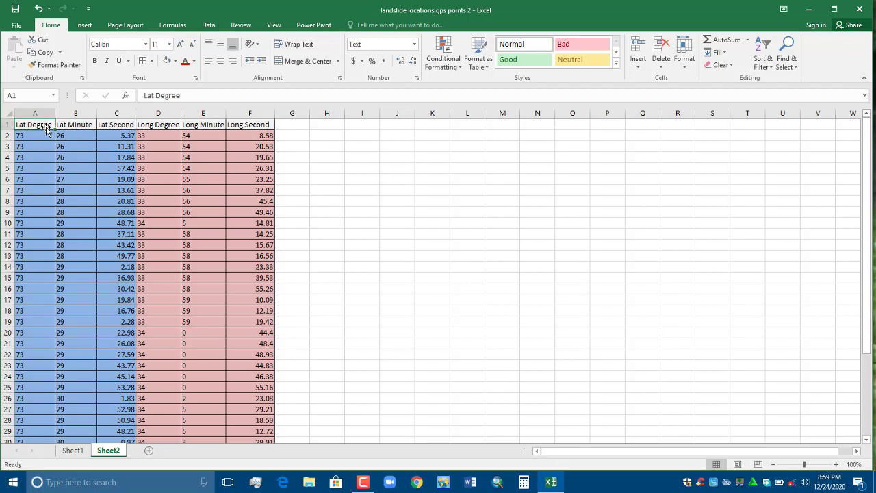
left_click_drag(37, 126, 257, 123)
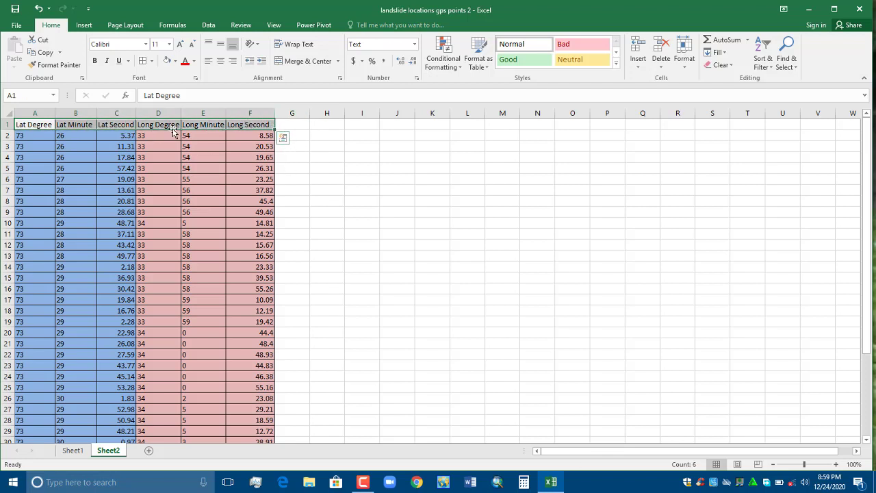
left_click(175, 62)
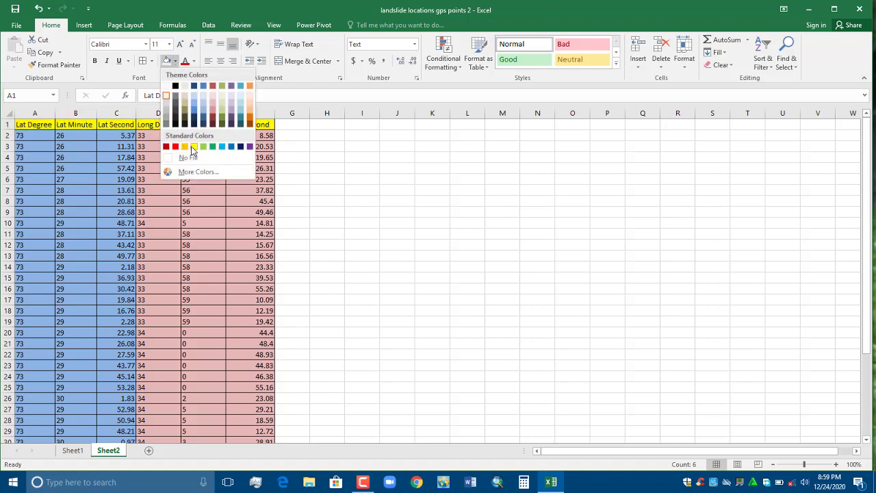
left_click(193, 148)
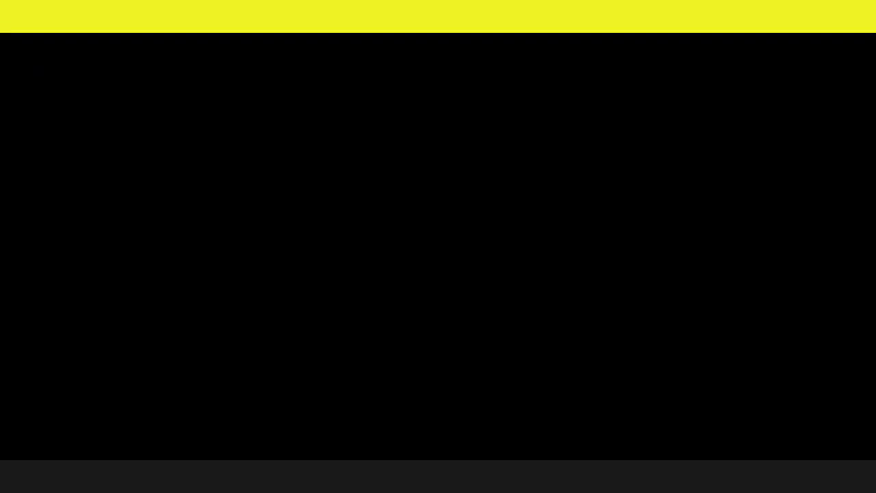